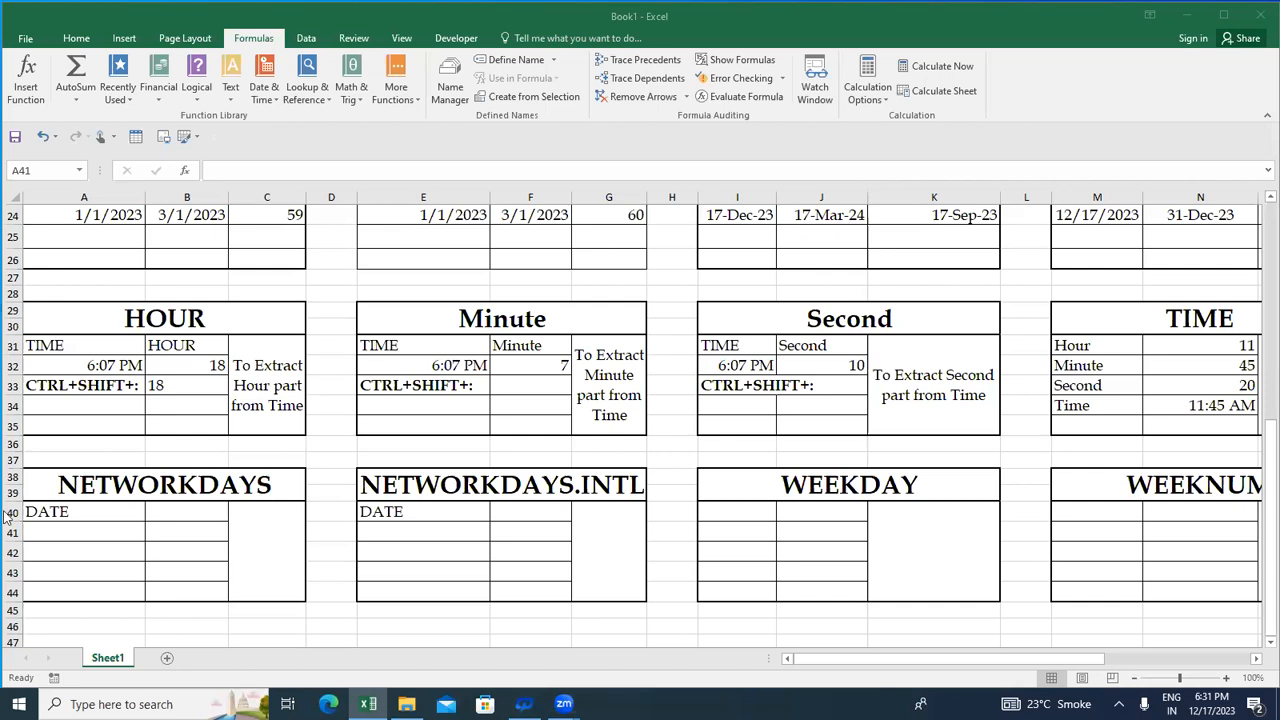
- Replace the label in A40 of the NETWORKDAYS table with "START DATE"
left_click(62, 527)
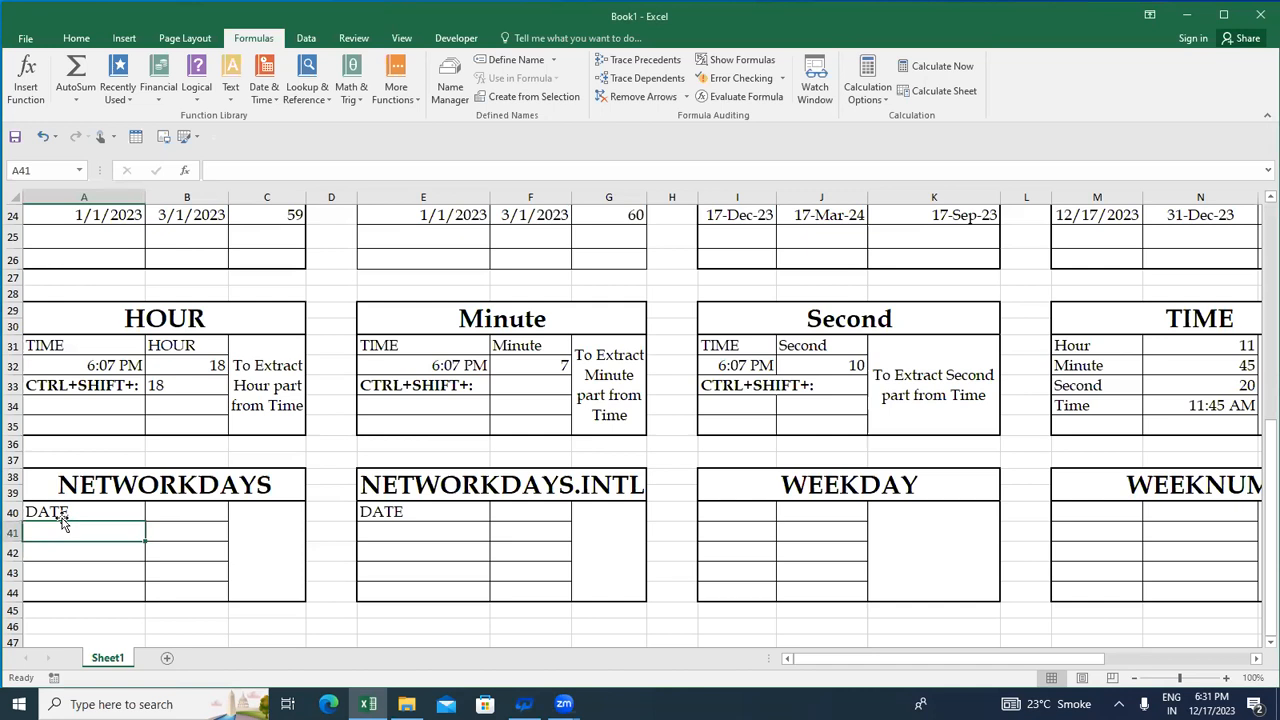
left_click_drag(62, 484, 62, 514)
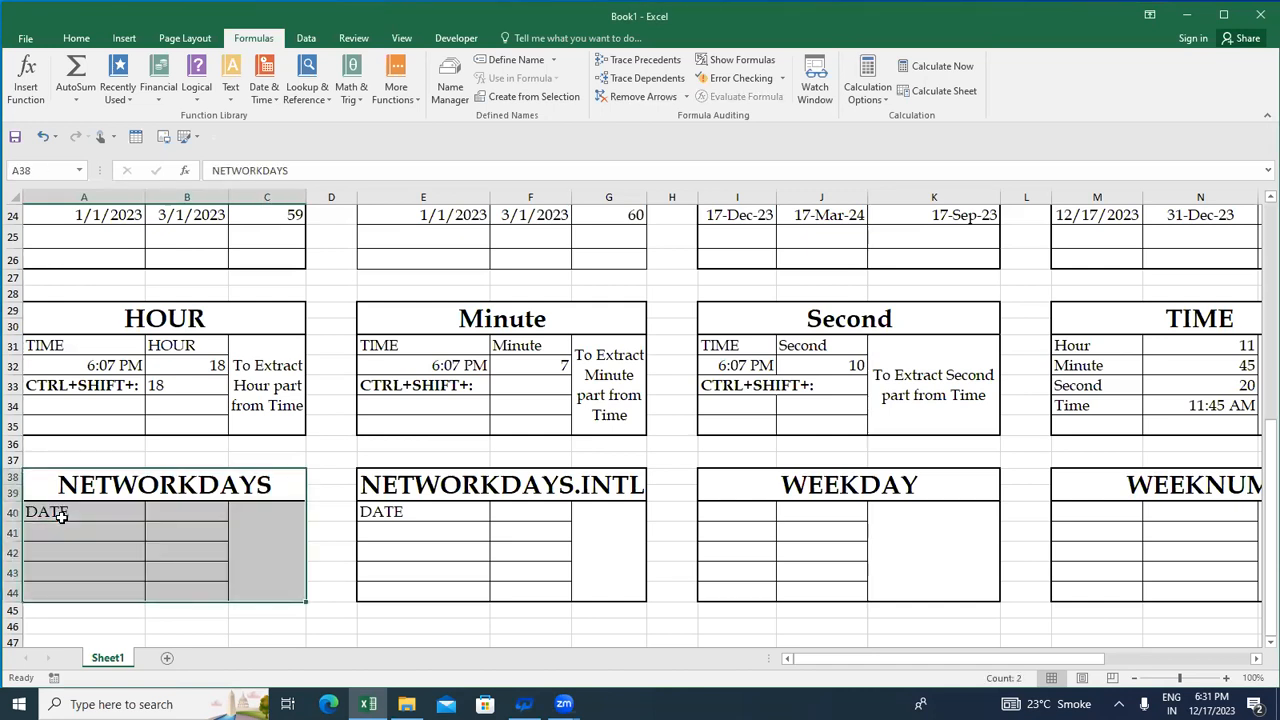
left_click(62, 524)
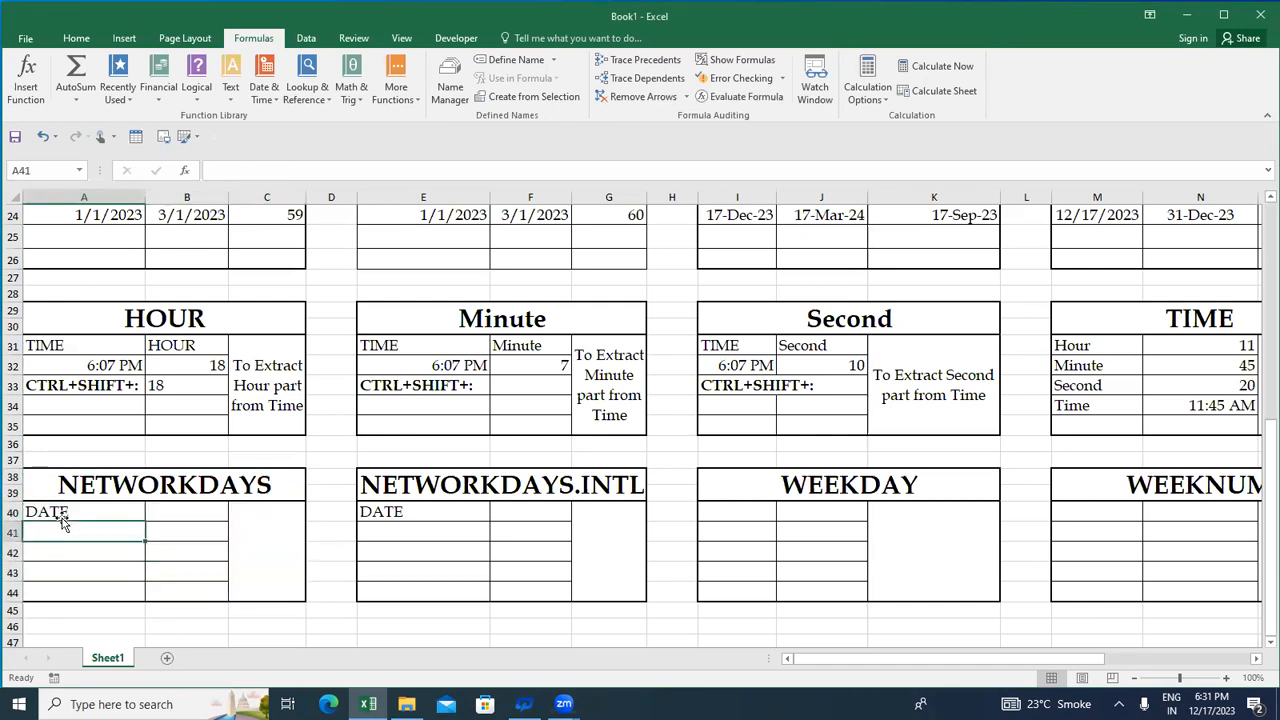
key("Up")
type("ST")
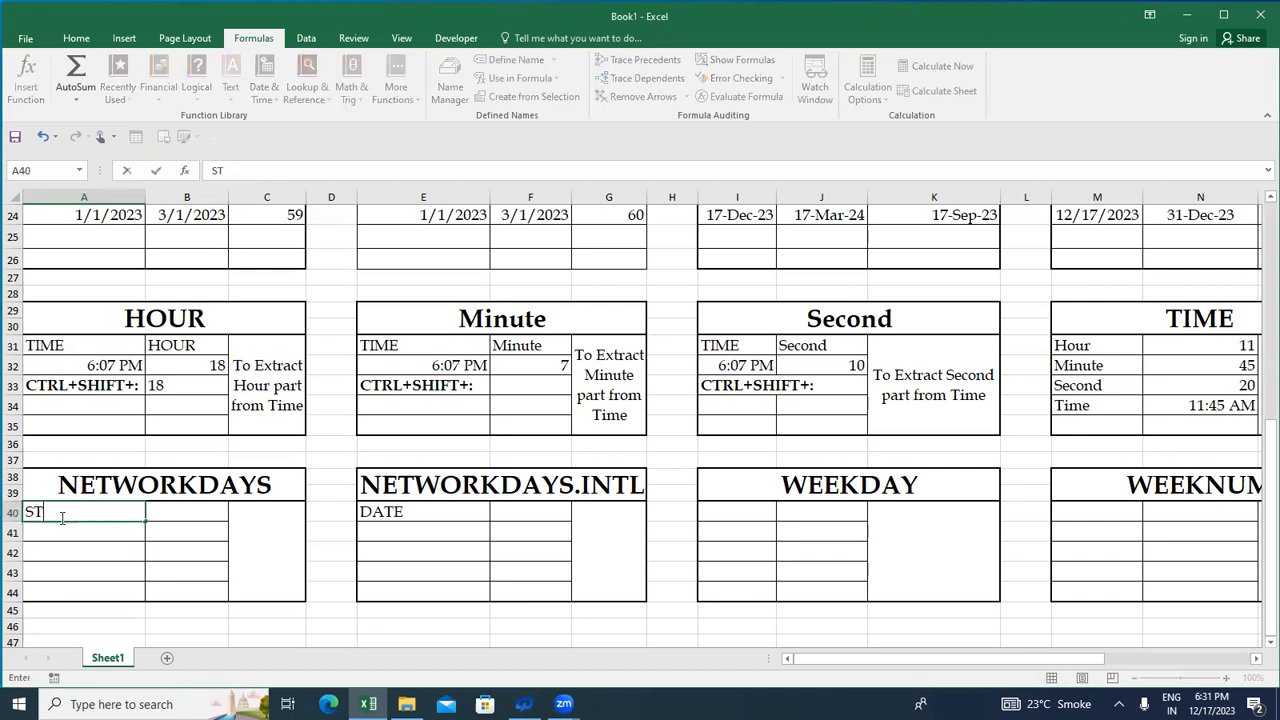
type("ART DATE")
key("Return")
- Copy the START DATE heading into B40 and change its text to "END DATE"
key("Up")
key("Right")
key("Left")
key("ctrl+c")
key("Right")
key("ctrl+v")
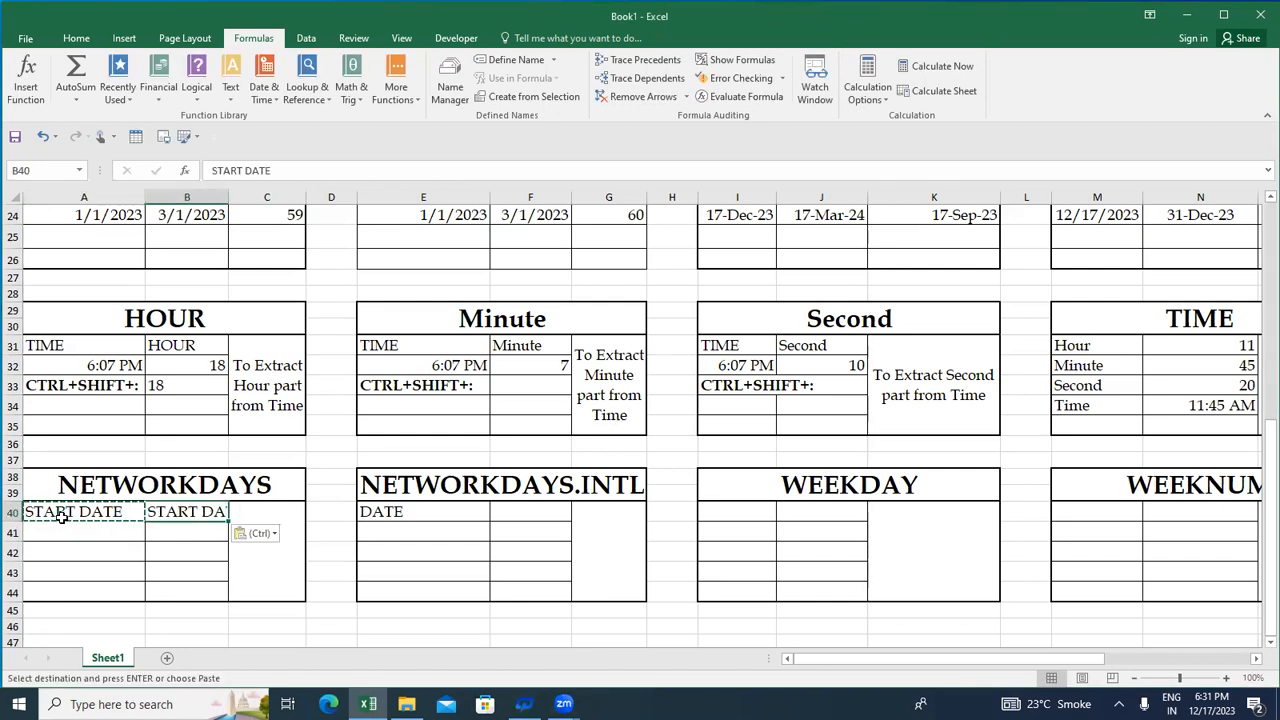
type("eND")
key("BackSpace")
key("BackSpace")
key("BackSpace")
type("END DATE")
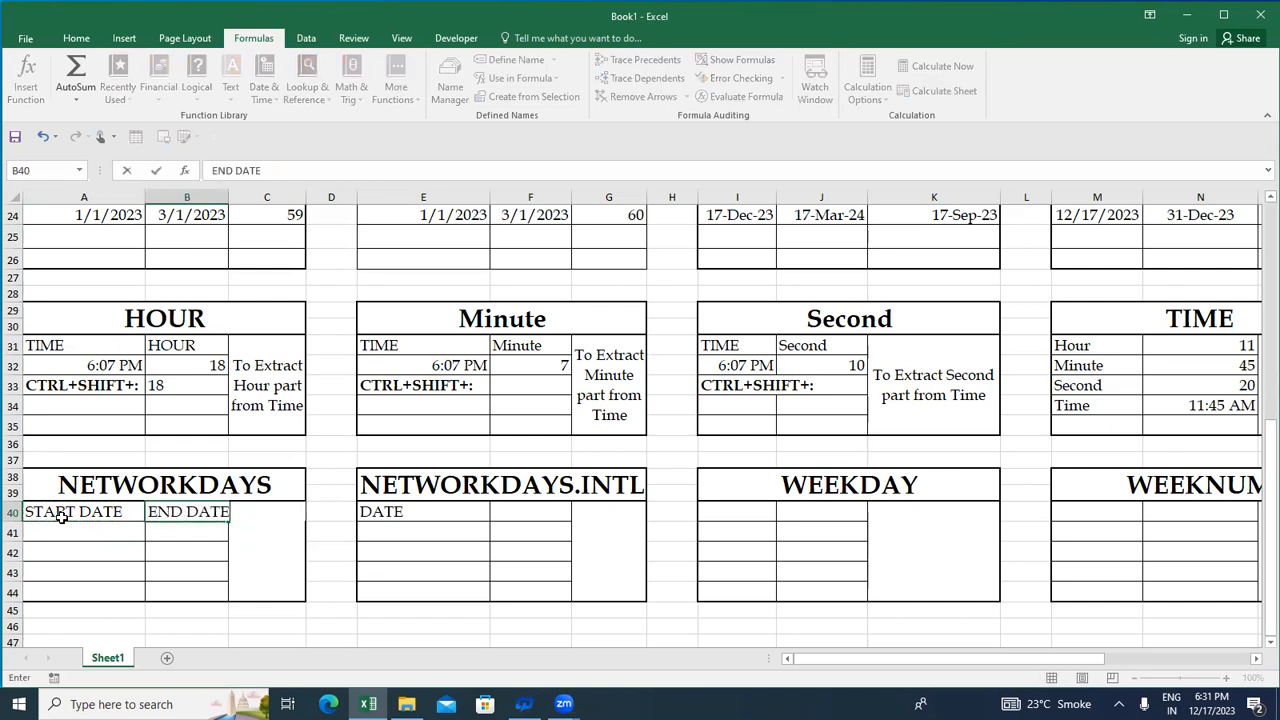
- Enter the formula =TODAY() in A41 as the start date
left_click(62, 526)
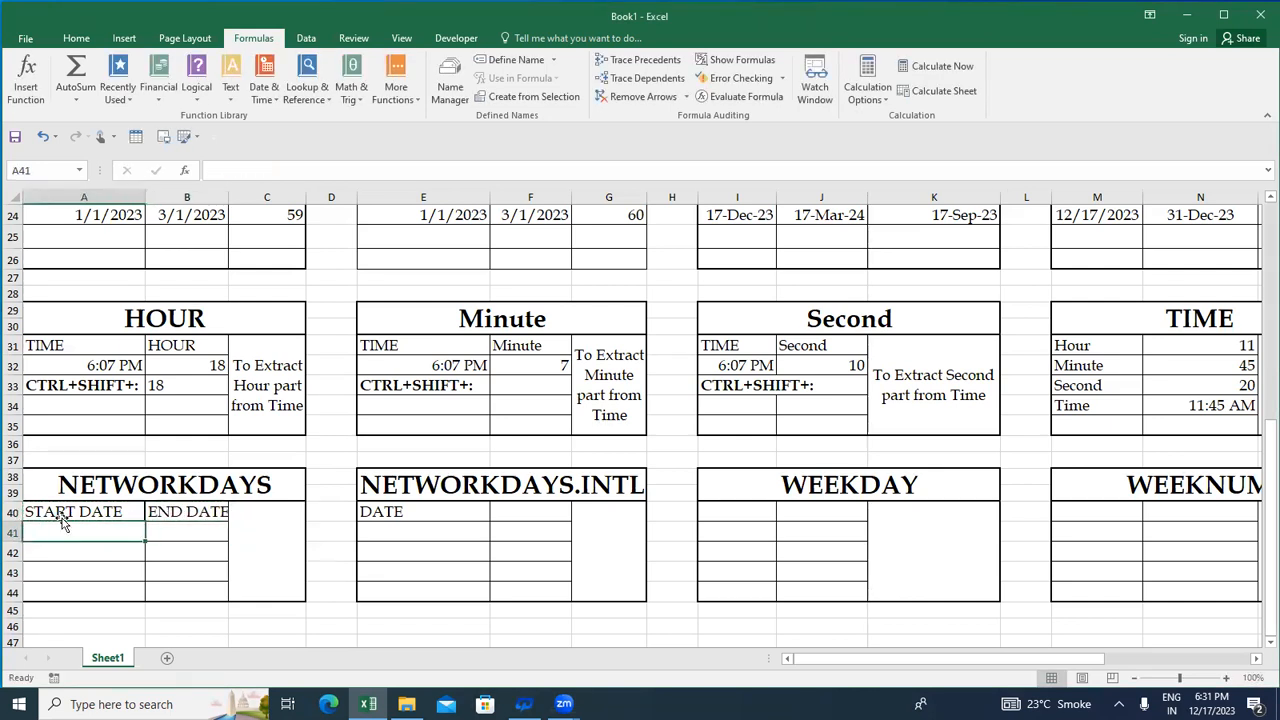
type("=TOD")
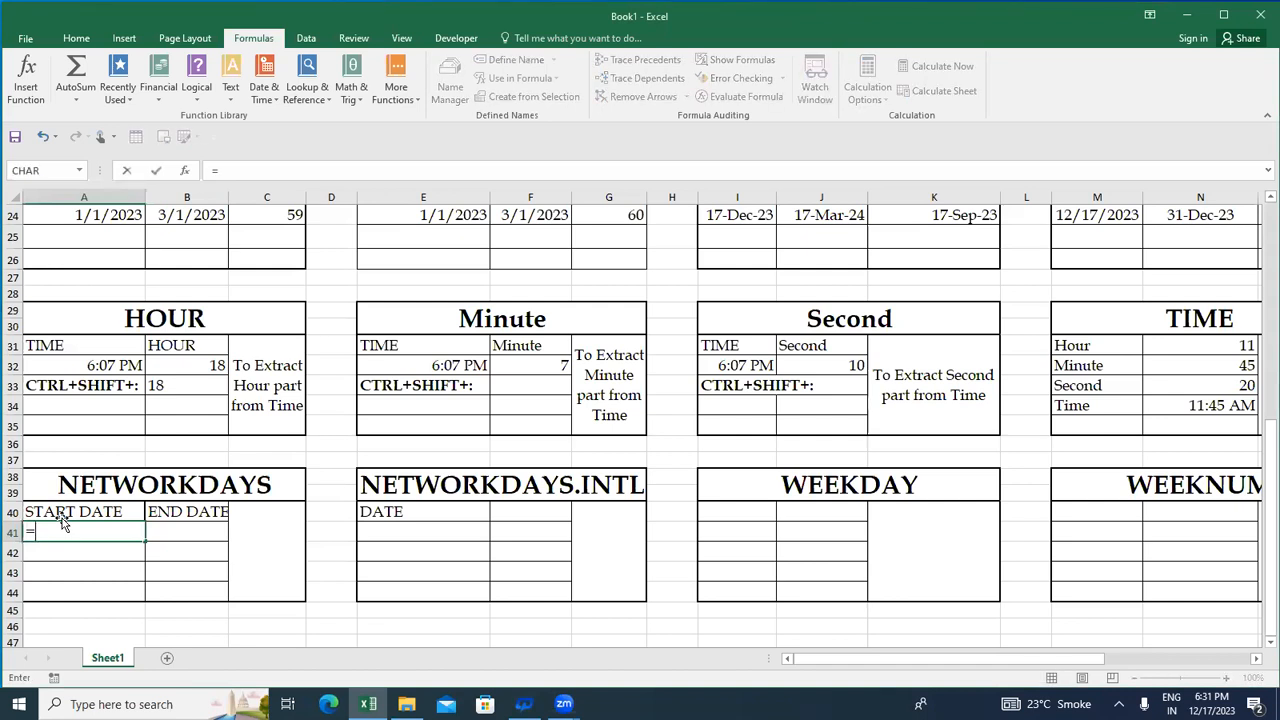
key("Tab")
type(")")
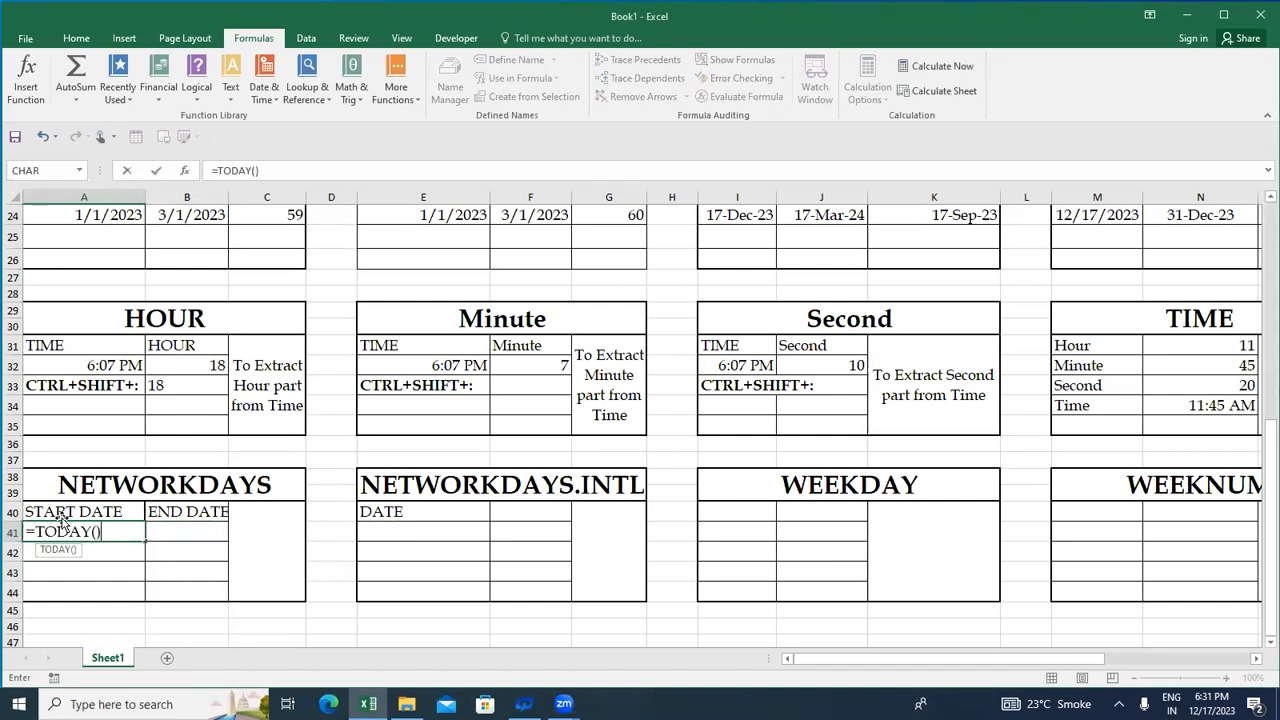
key("Return")
- Enter the formula =A41+200 in B41 as the end date
key("Up")
key("Right")
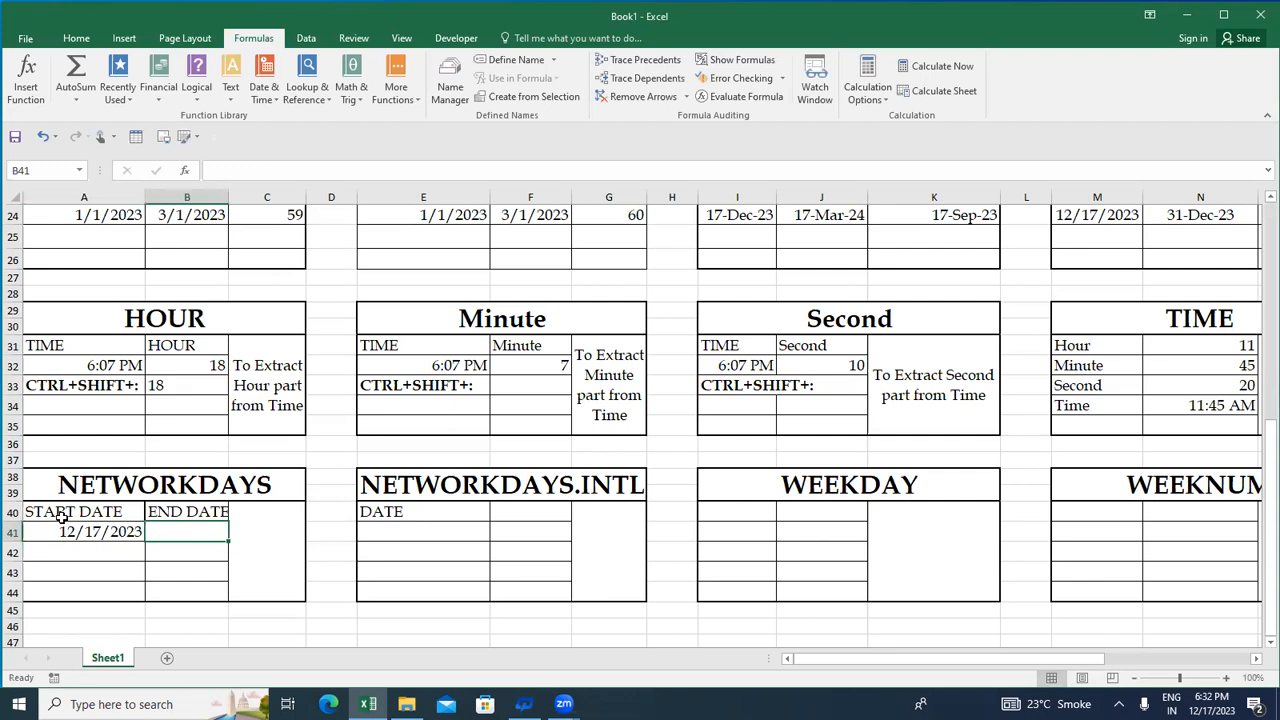
type("=")
key("Left")
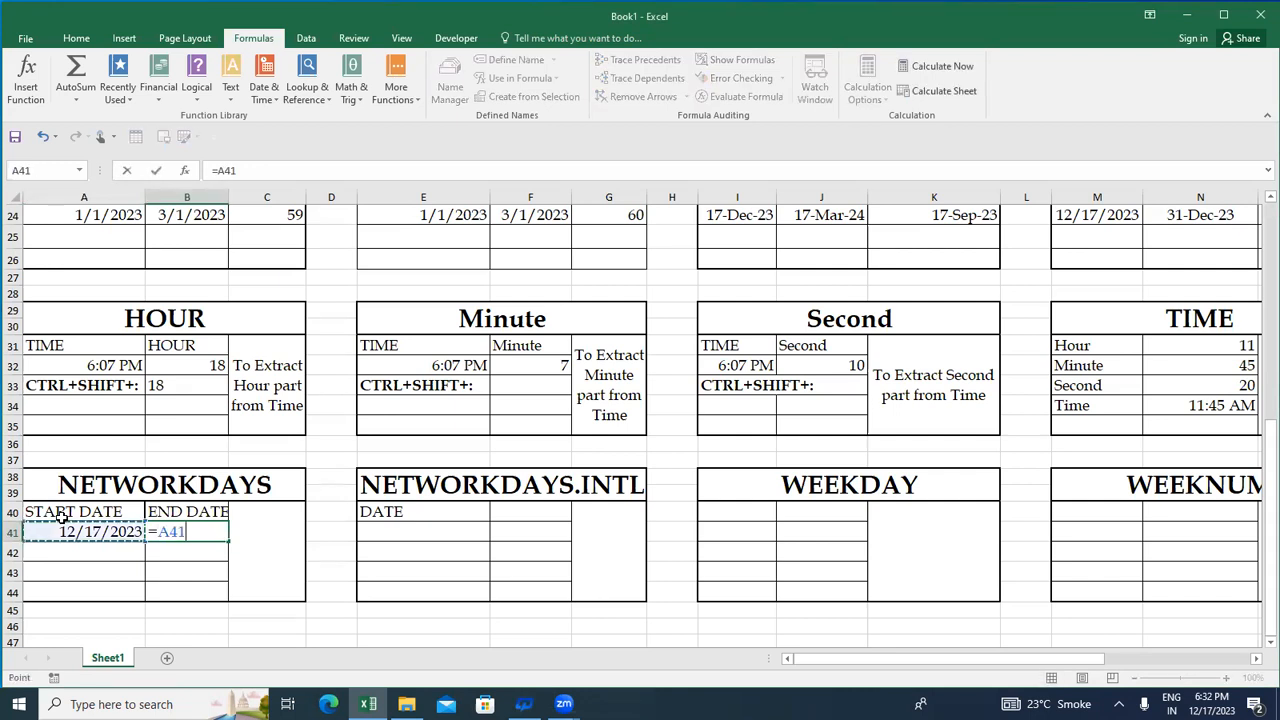
type("+200")
key("Return")
- Unmerge the merged block C40:C44 in the NETWORKDAYS table
key("Right")
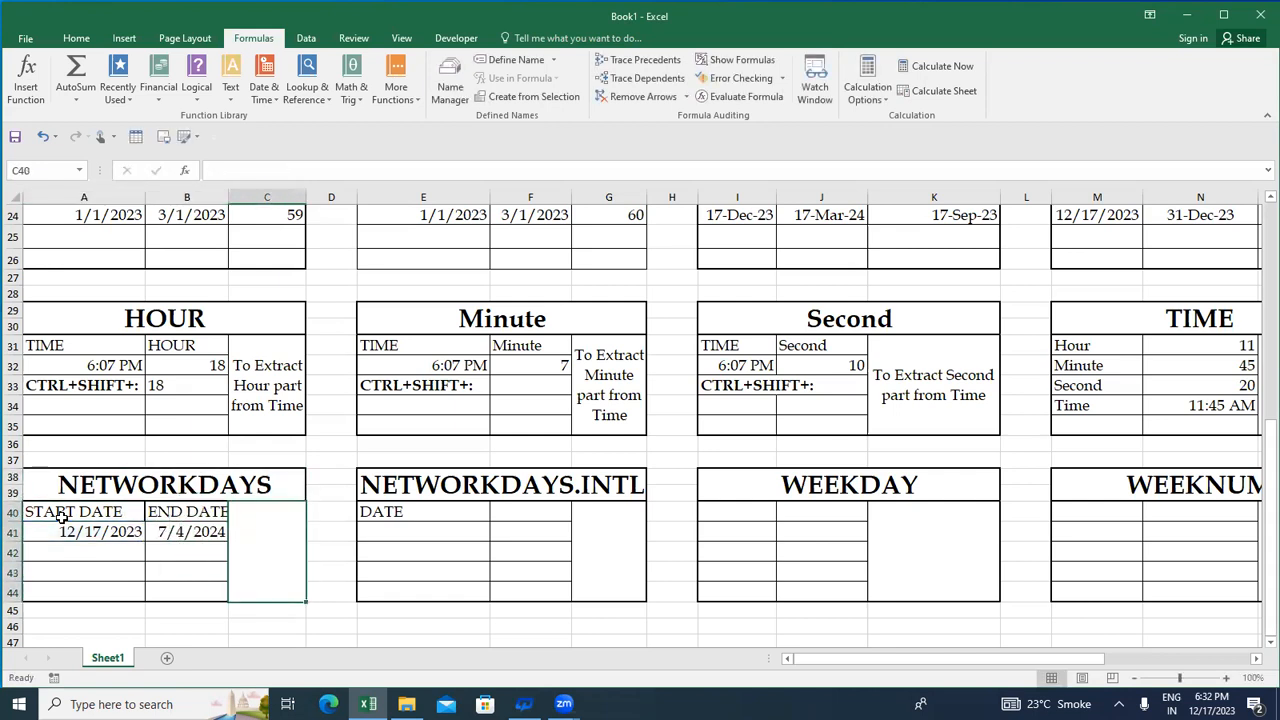
key("alt+h")
key("m")
key("c")
- Enter the heading "Working" in C40, next to the END DATE heading
key("Down")
key("Up")
key("Left")
key("Down")
key("Right")
key("Up")
key("Left")
key("Right")
type("W")
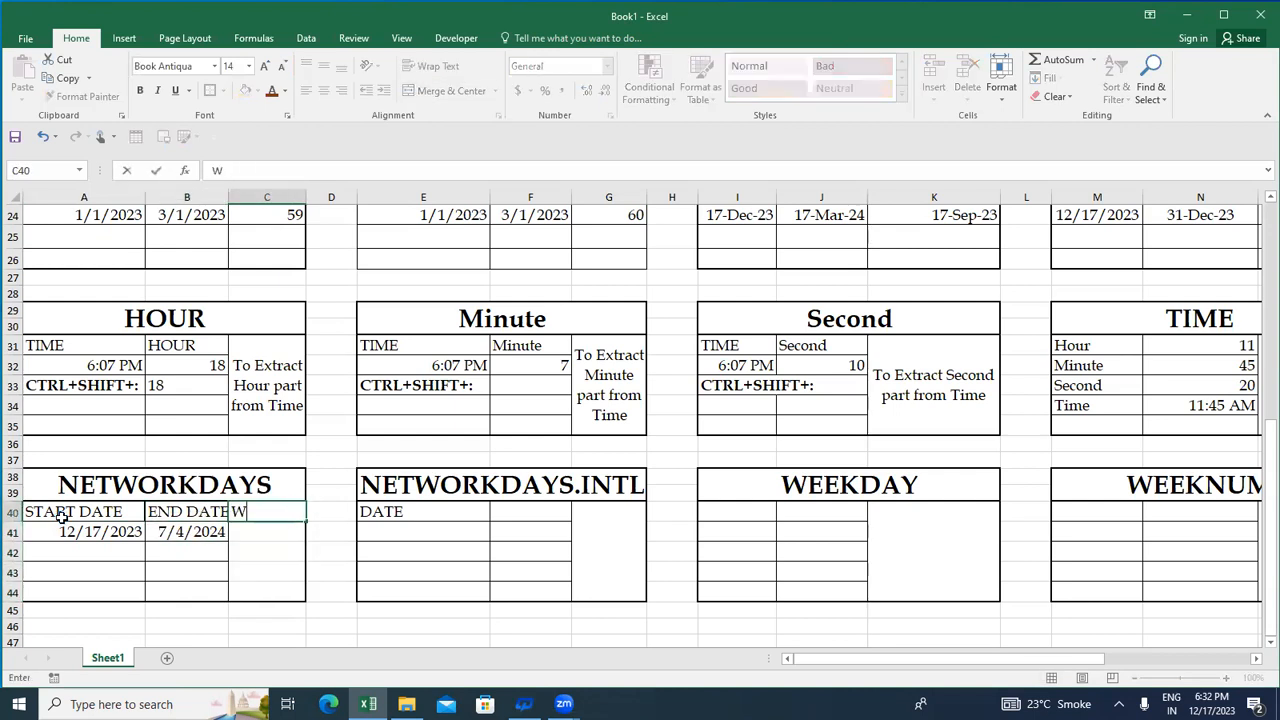
type("orking")
key("Return")
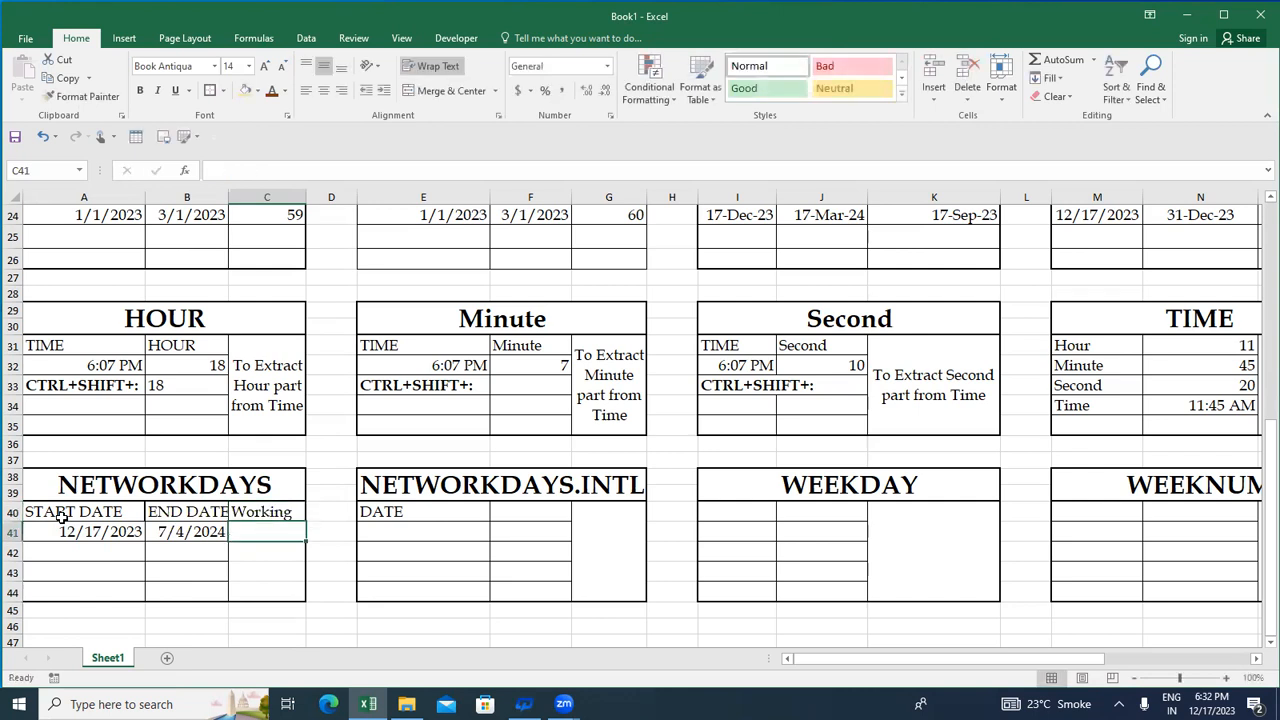
- Copy the end date cell B41 into C41 to reuse its formatting
key("Left")
key("ctrl+c")
key("Right")
key("ctrl+v")
- Enter the formula =NETWORKDAYS(A41,B41,D40:D44) in C41, using D40:D44 as the holidays range
type("=")
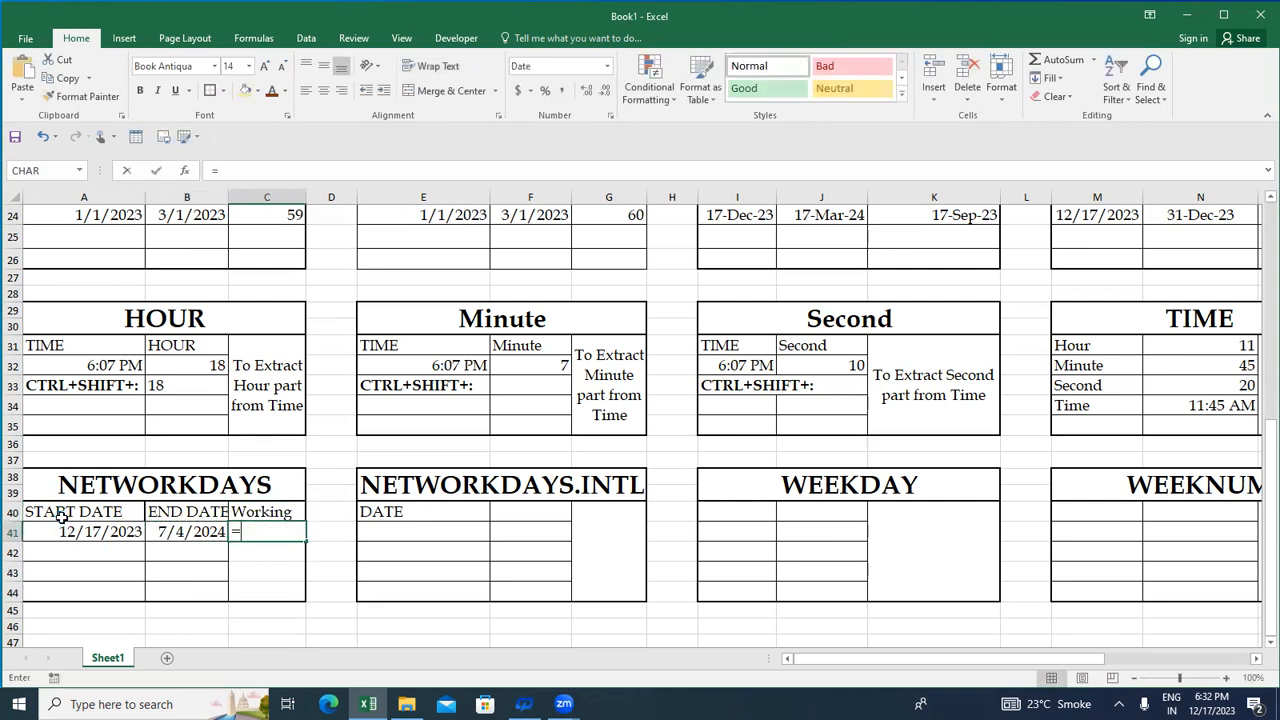
type("netw")
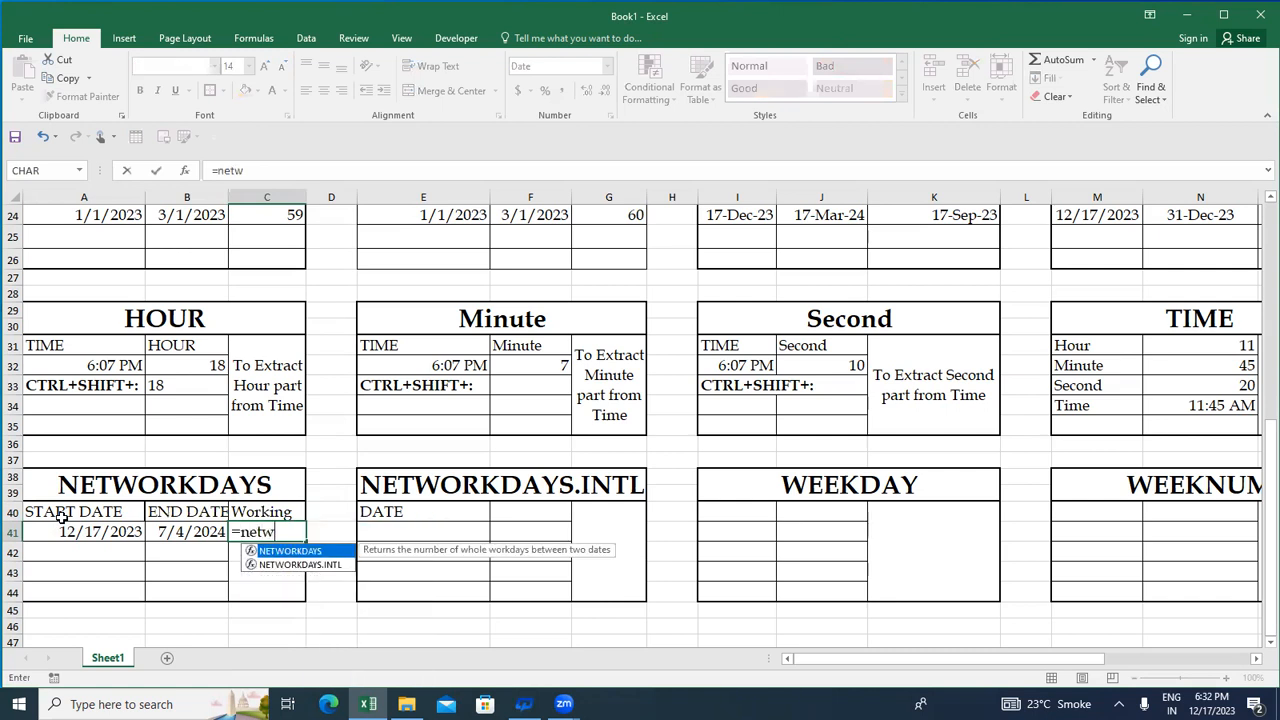
key("Tab")
key("Left")
key("Left")
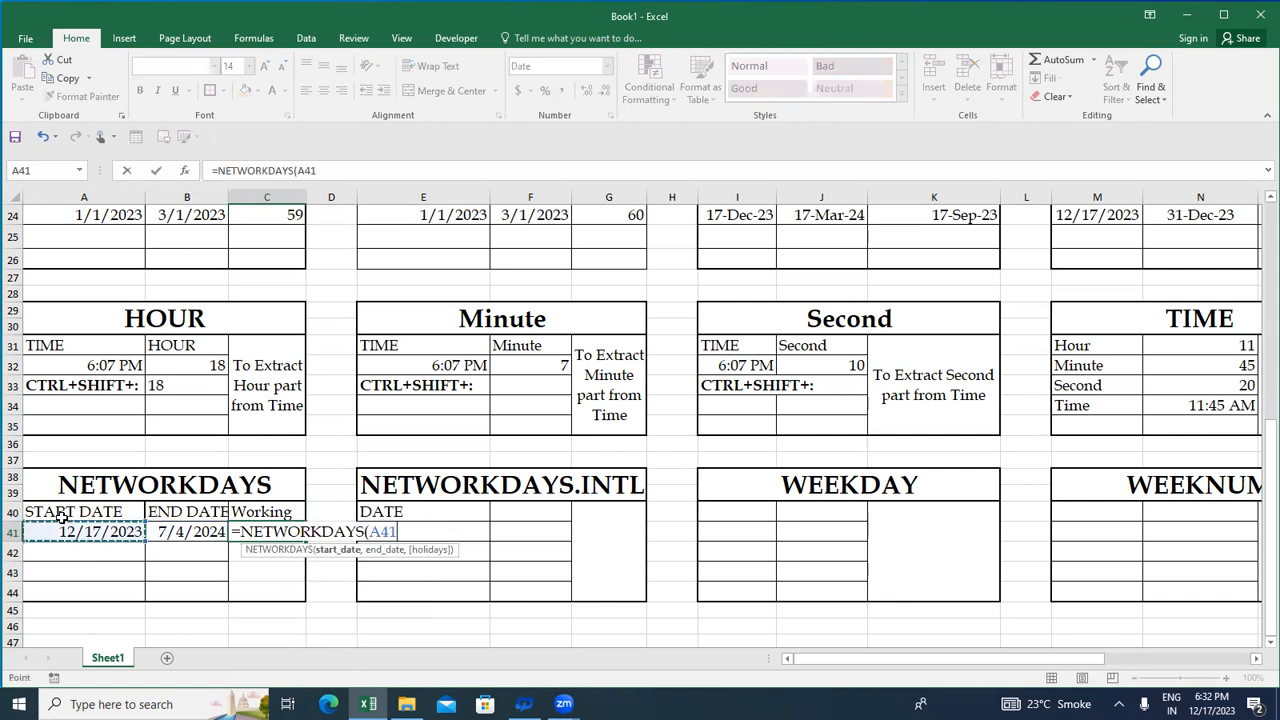
type(",")
key("Right")
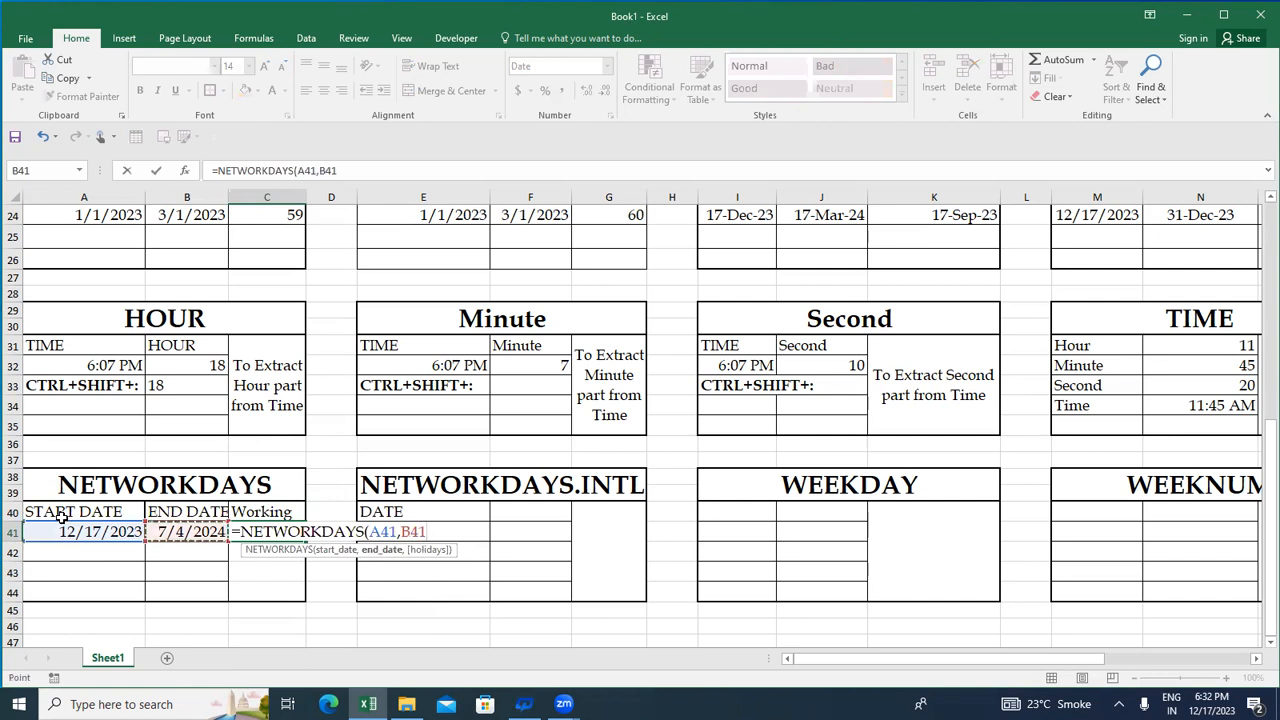
type(",")
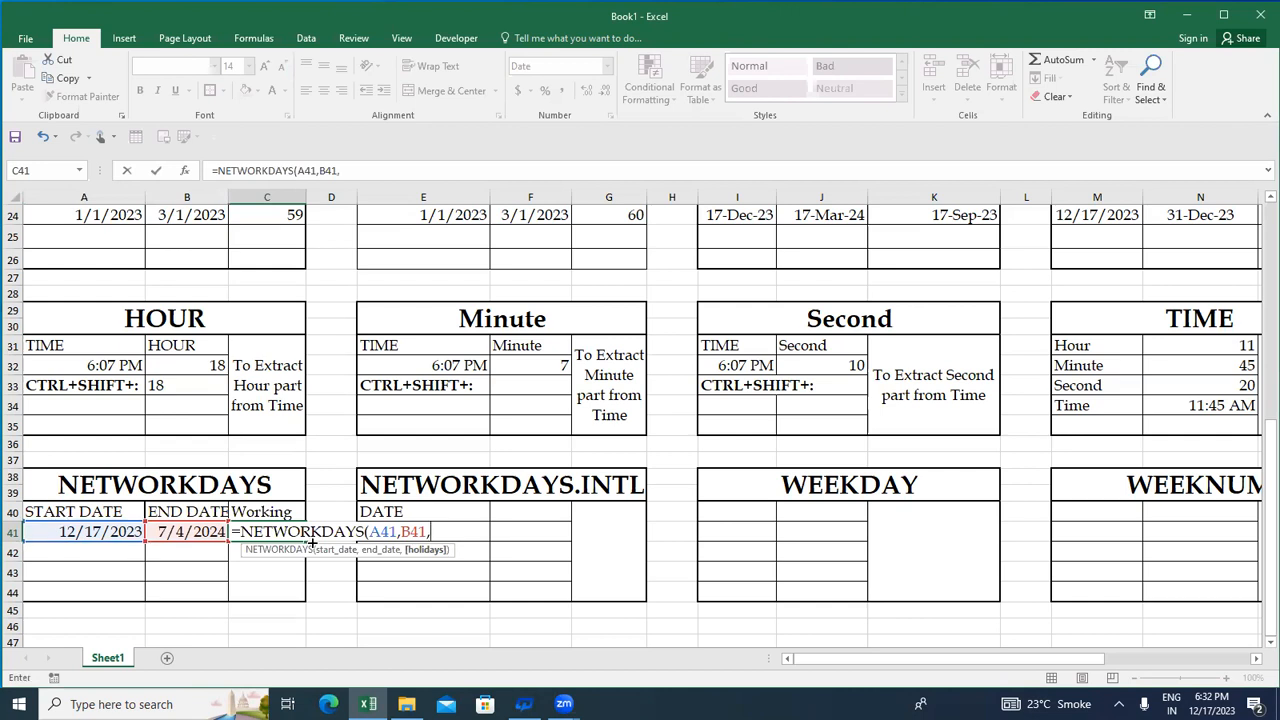
left_click_drag(335, 511, 331, 583)
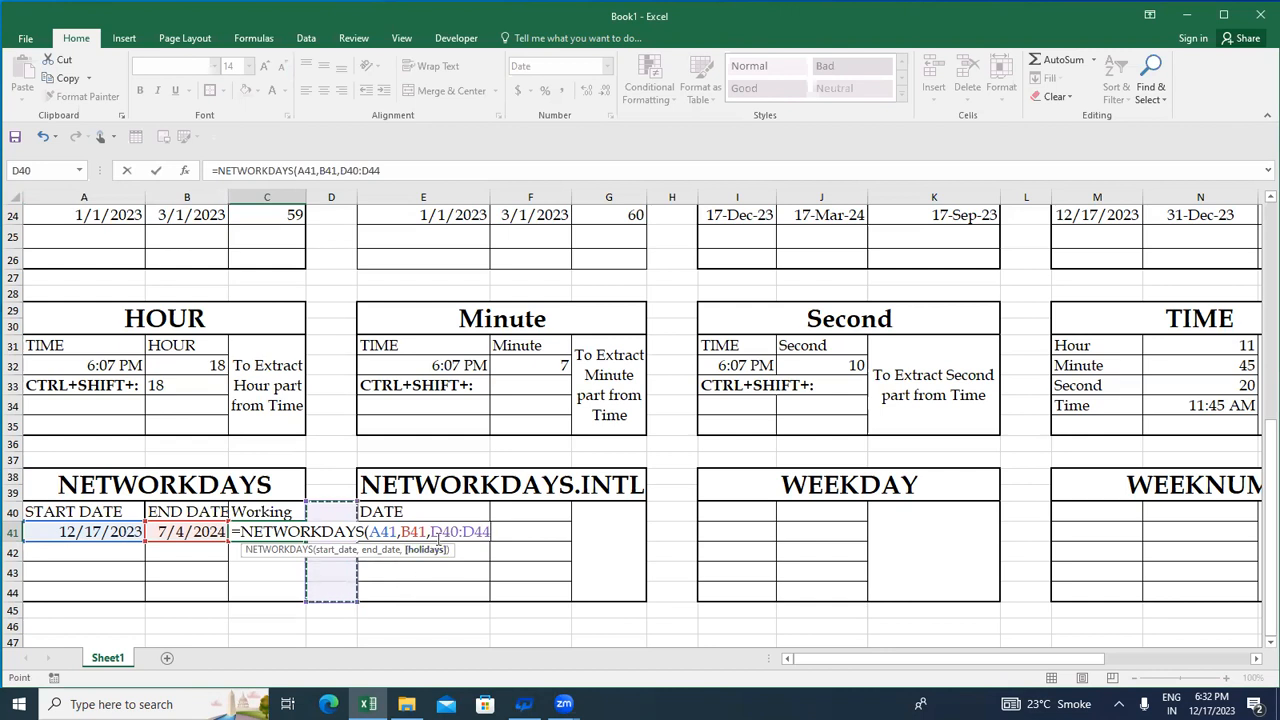
type(")")
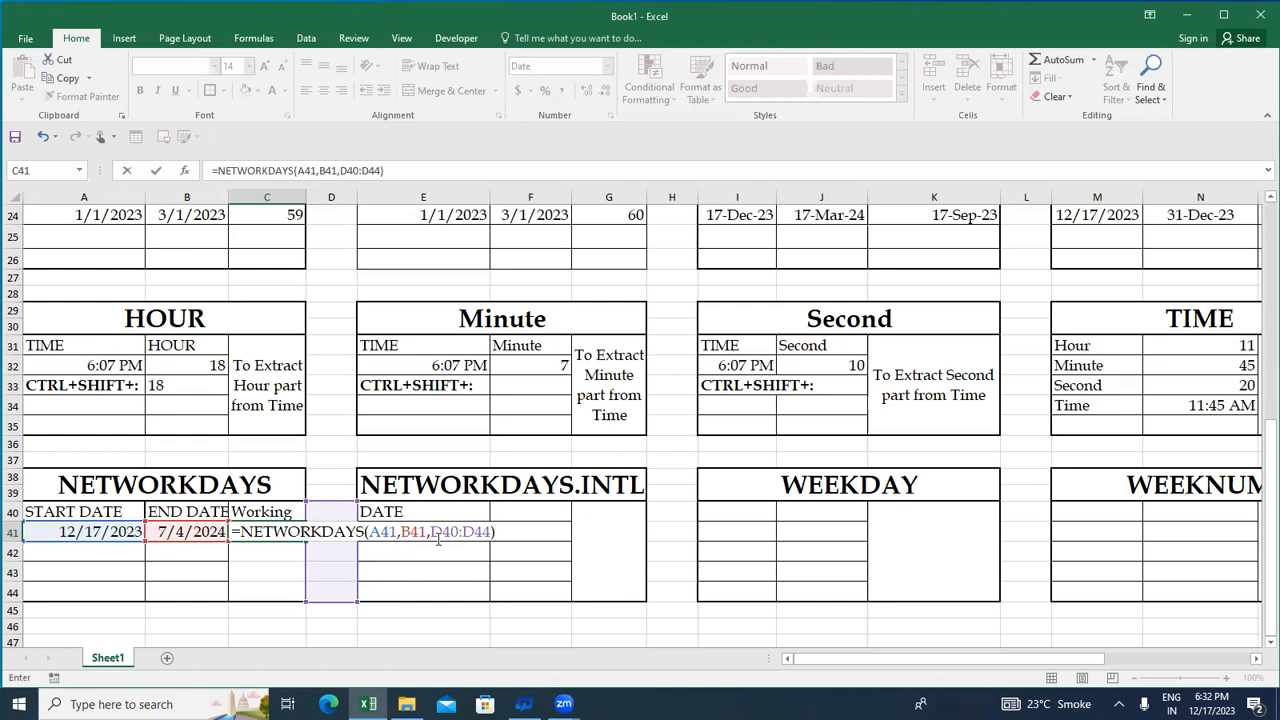
key("Return")
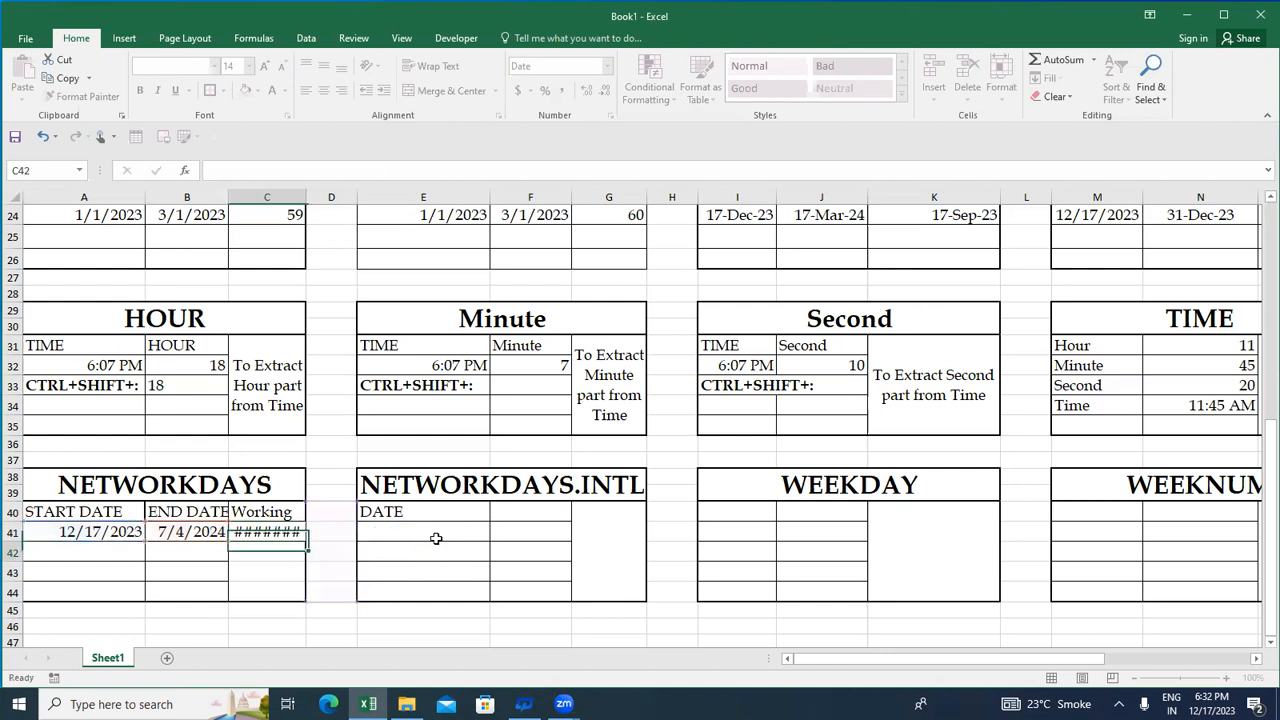
- Set the number format of the working-days result in C41 to General
key("Up")
key("Left")
key("Right")
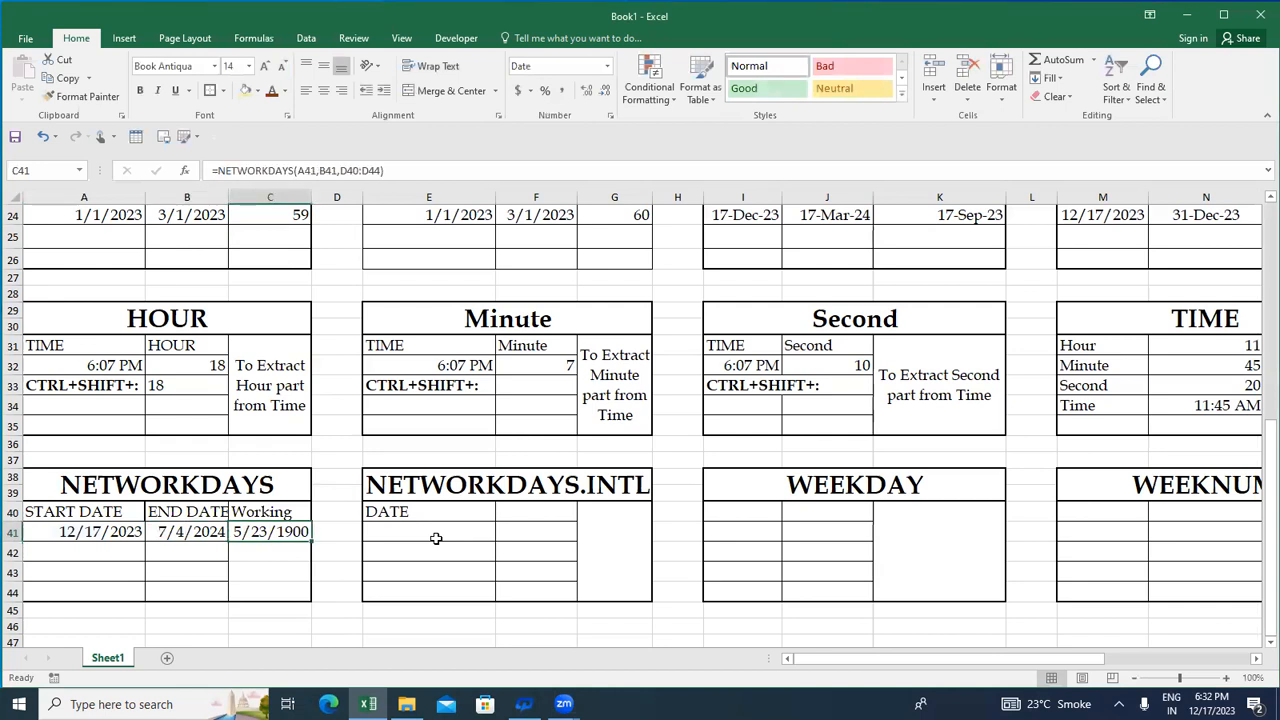
left_click(436, 538)
key("Left")
key("Left")
left_click(545, 66)
type("General")
key("Return")
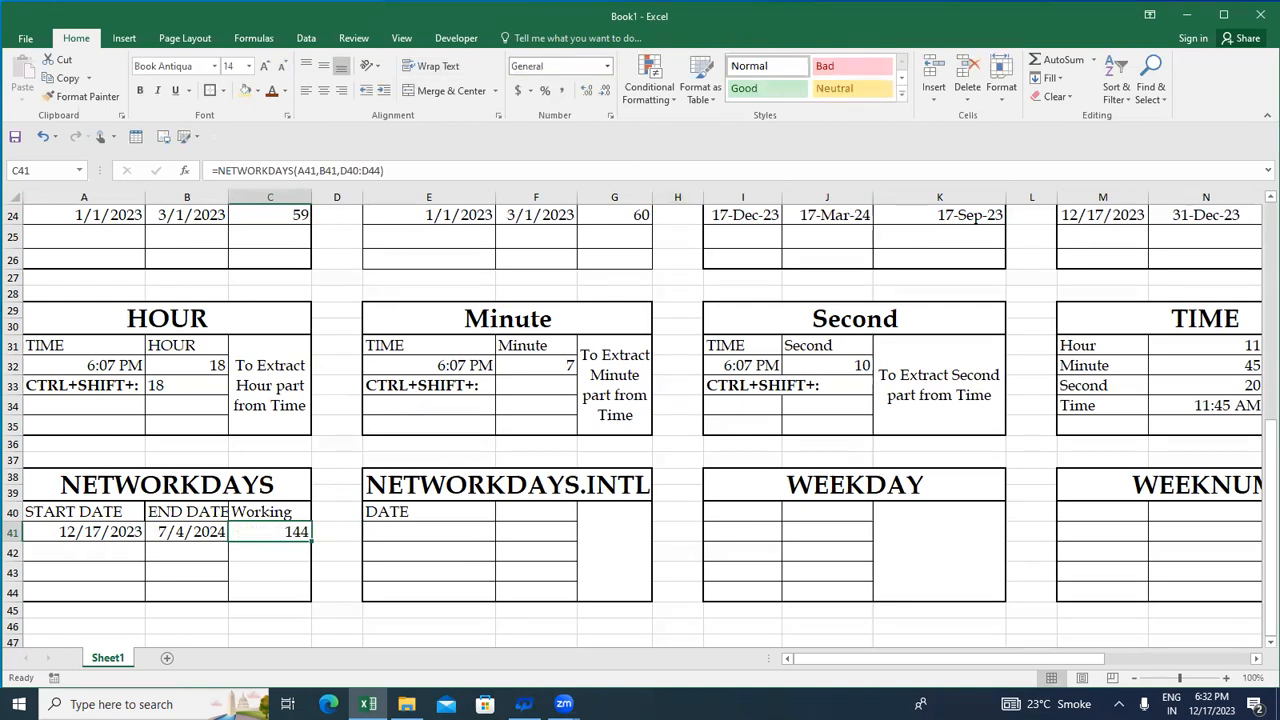
- Replace the start date formula in A41 with the fixed date 1/1/2023
key("Left")
key("Left")
key("Right")
key("Right")
key("Left")
key("Left")
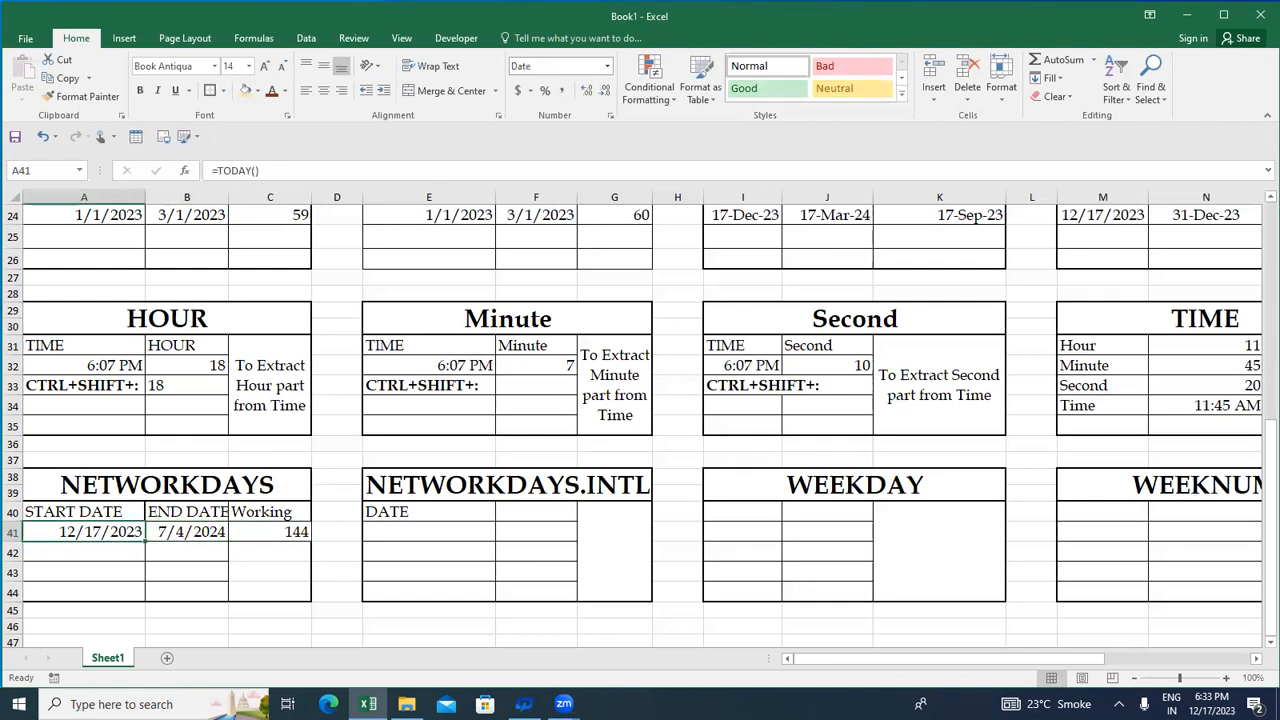
type("1/")
type("1/@023")
key("BackSpace")
key("BackSpace")
key("BackSpace")
key("BackSpace")
type("2023")
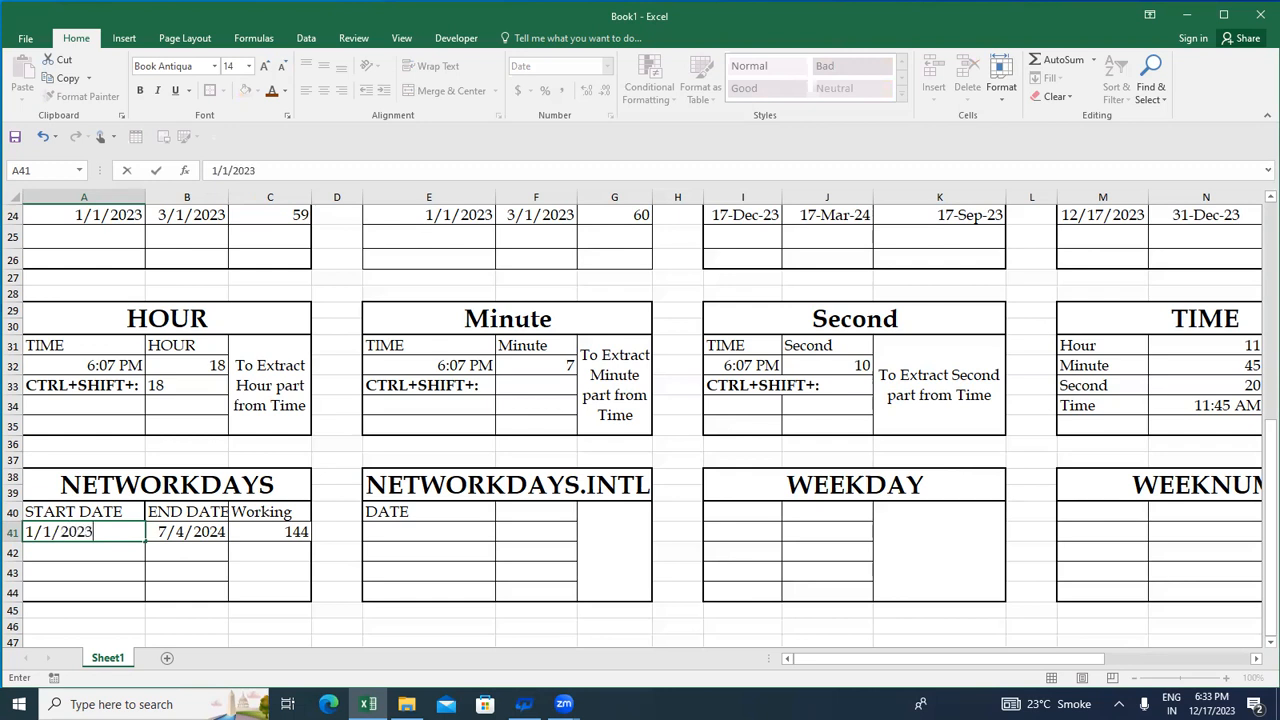
key("Return")
- Replace the end date formula in B41 with the fixed date 1/1/2024
key("Up")
key("Right")
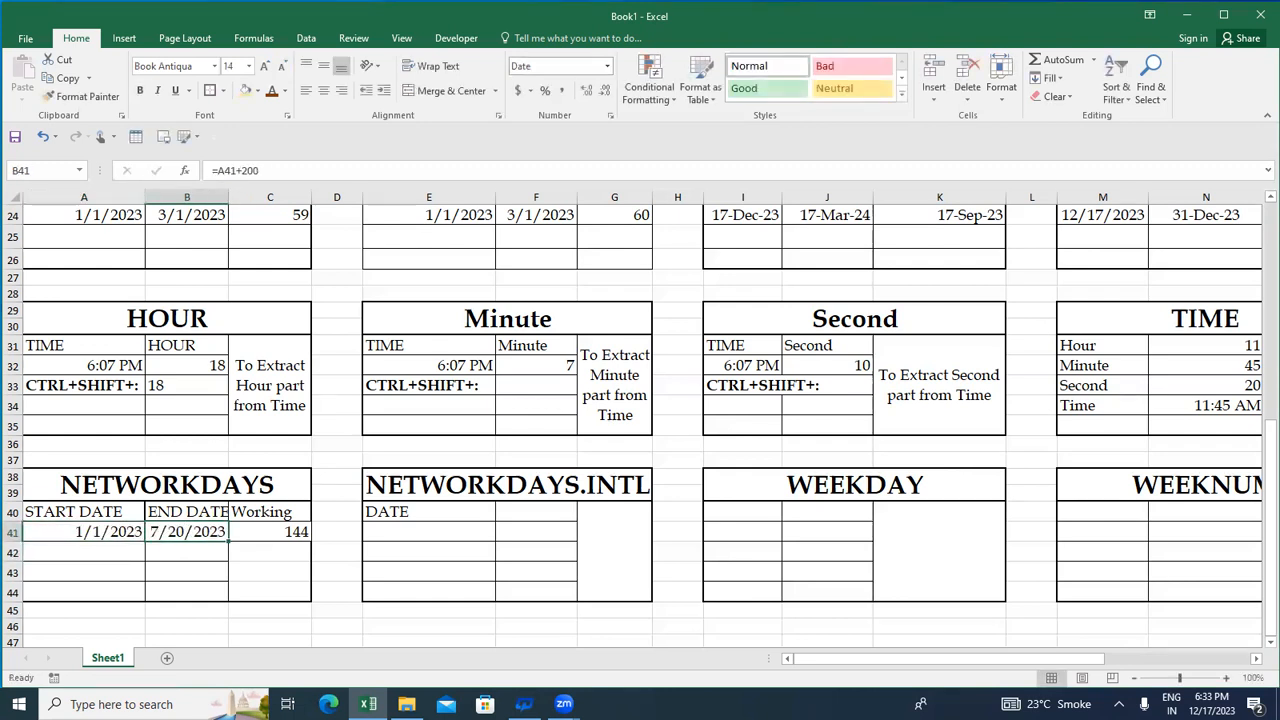
type("1/1/20")
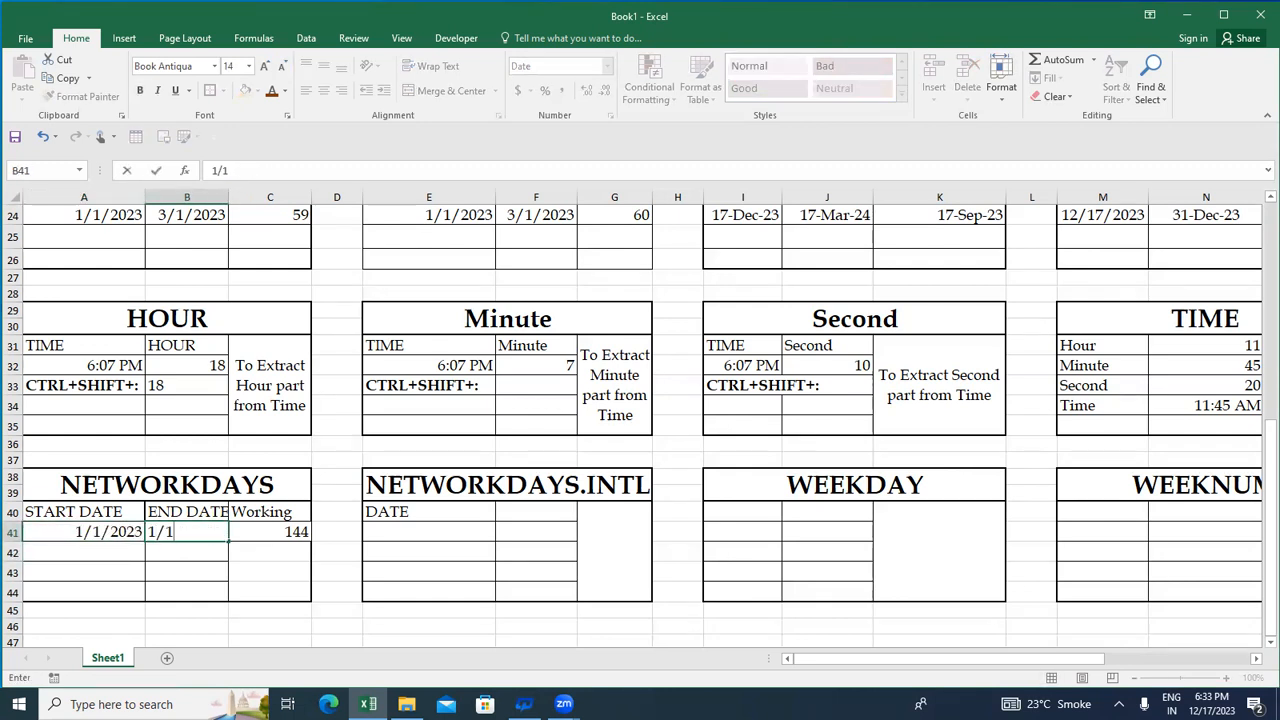
type("24")
key("Return")
- Enter 1/2/2023 as a holiday date in D41 and check the recalculated working days in C41
key("Up")
key("Right")
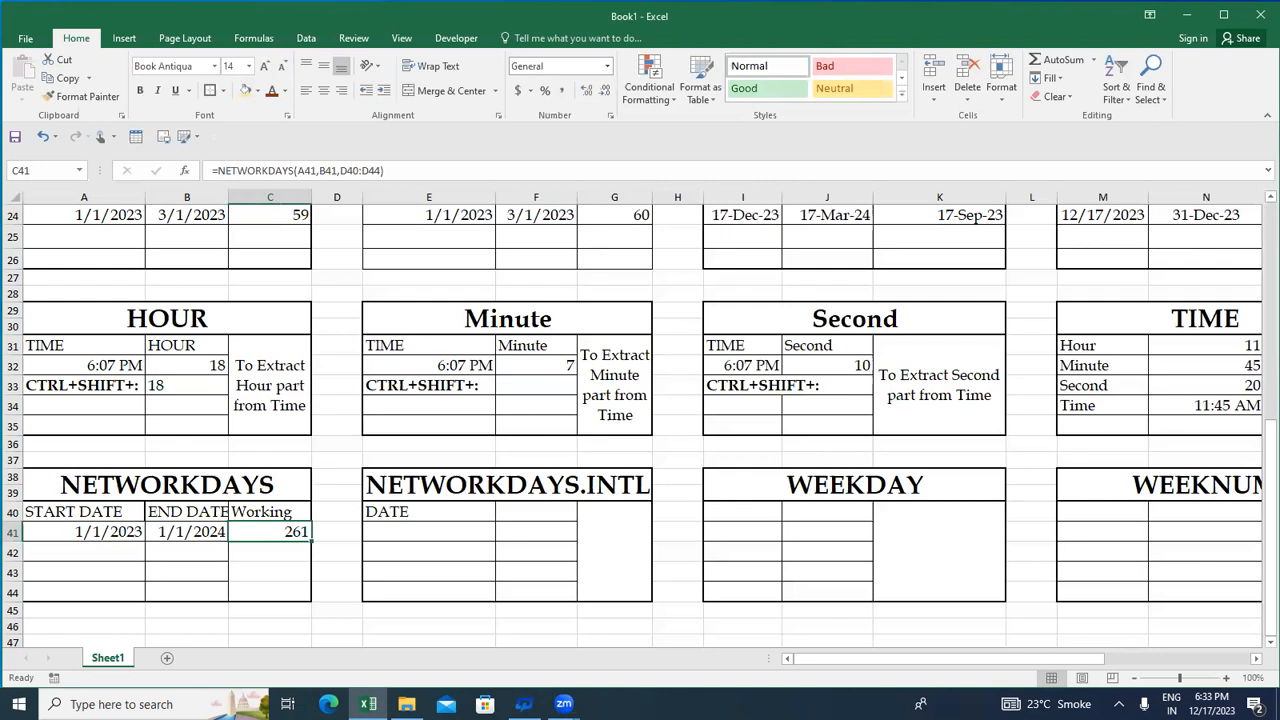
key("Right")
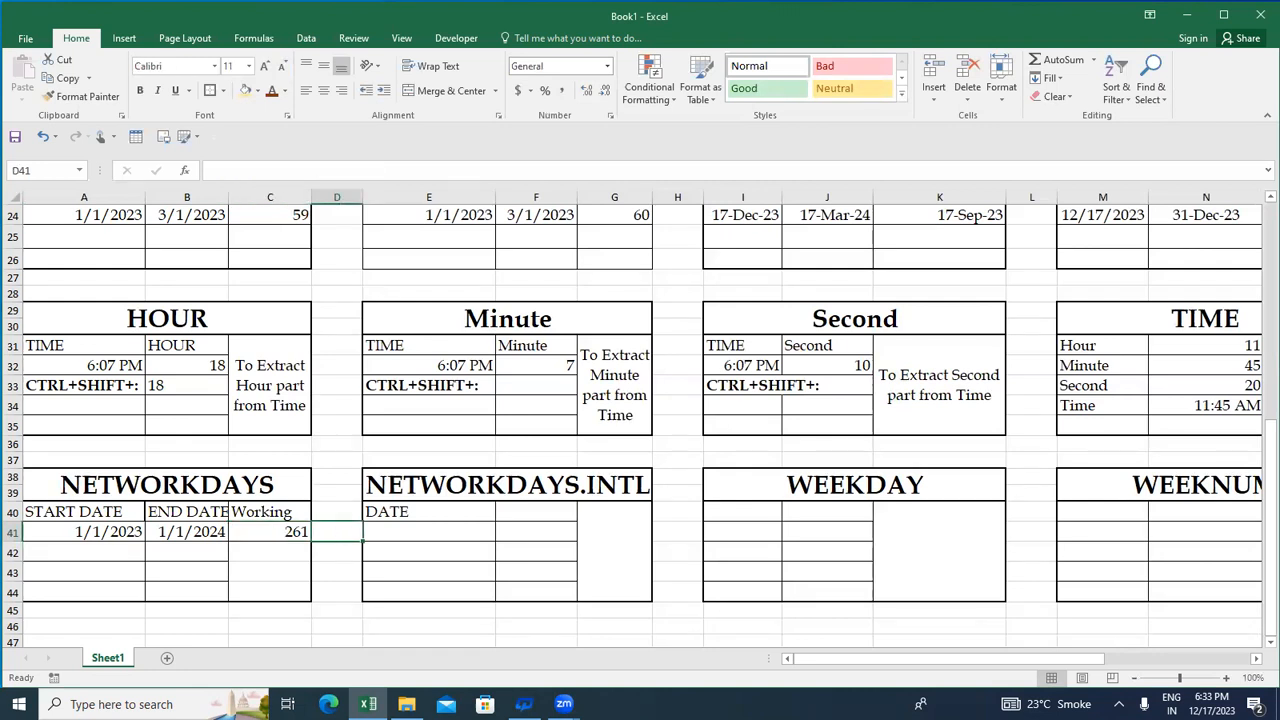
type("1")
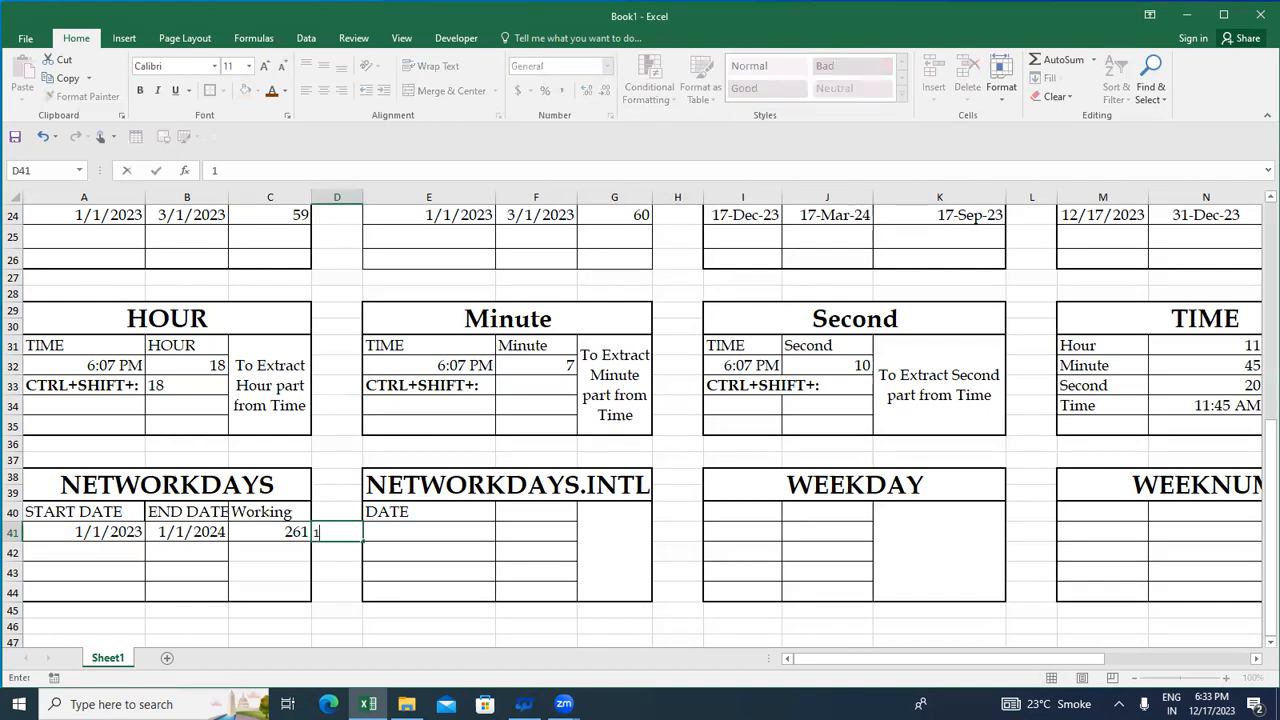
type("./2/2023")
key("ctrl+Return")
key("Up")
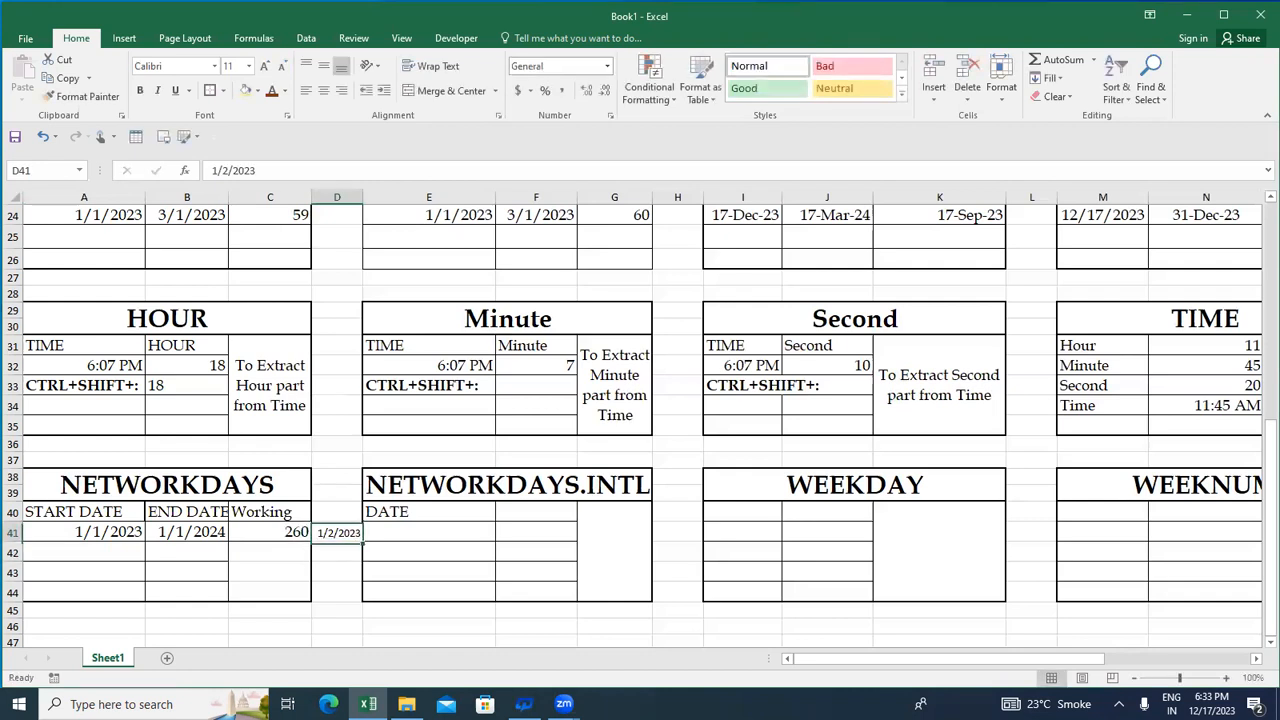
key("Left")
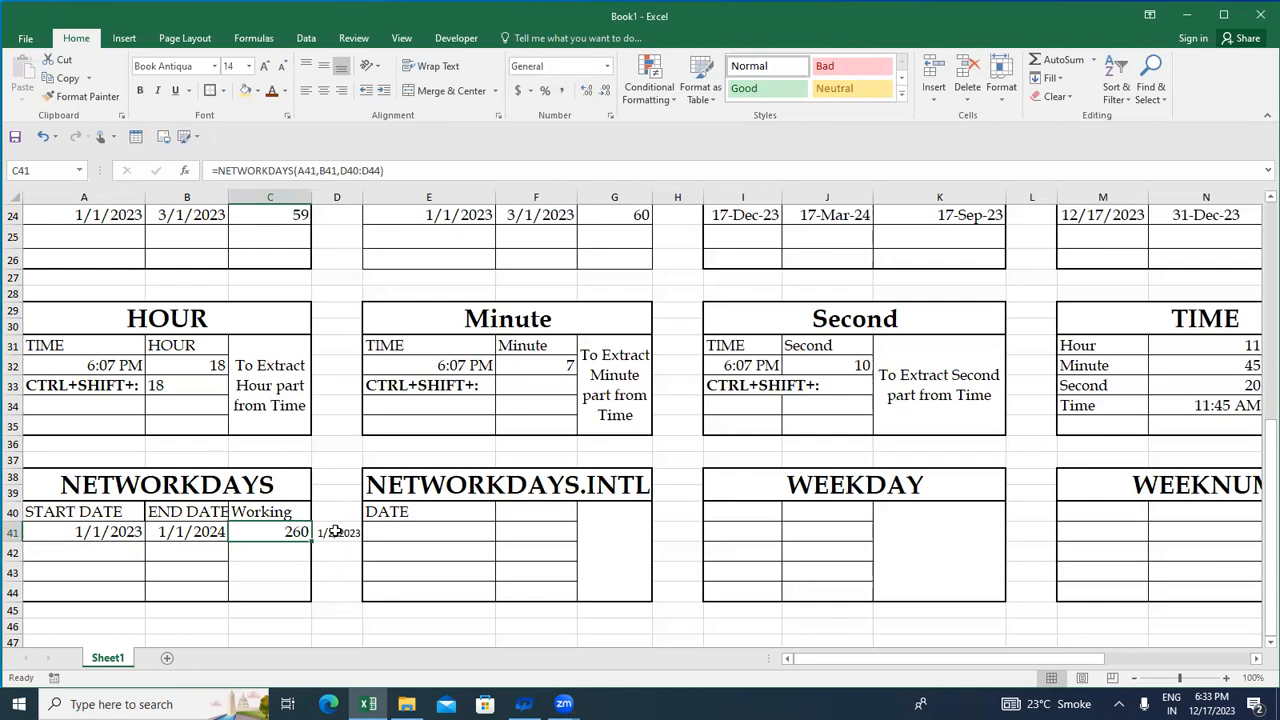
left_click(371, 533)
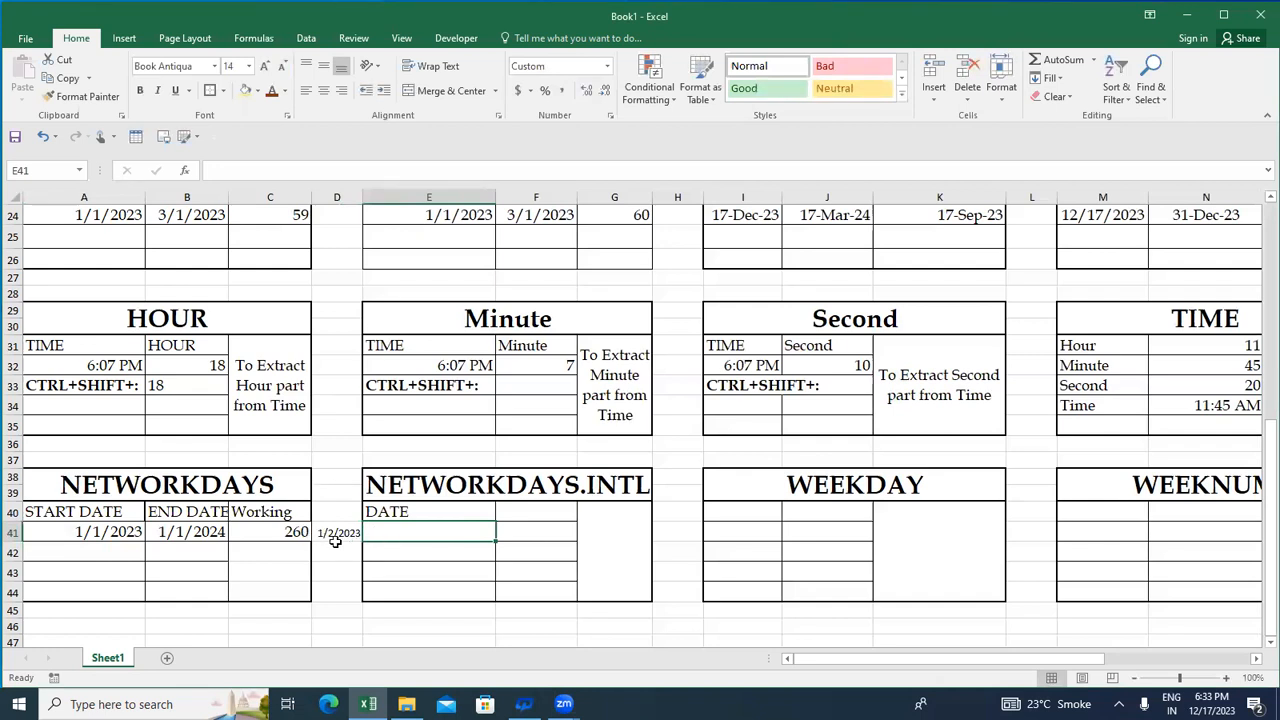
left_click(268, 530)
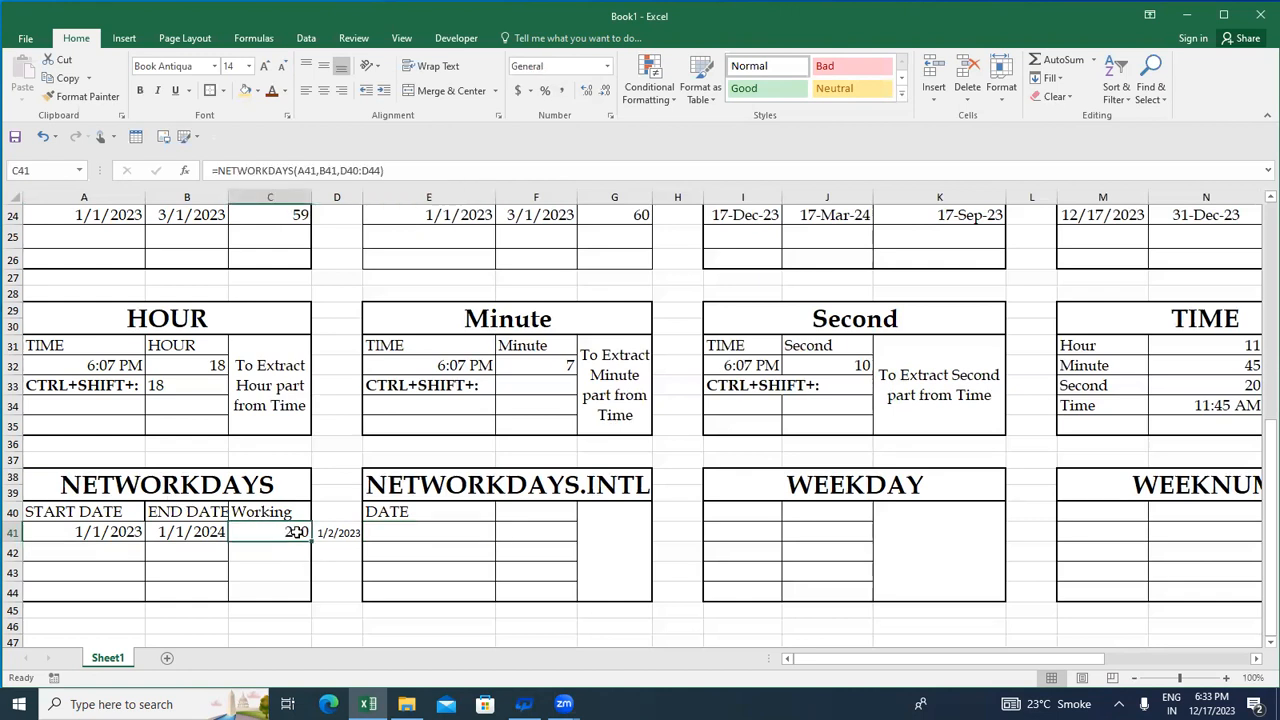
- Try to copy the NETWORKDAYS headers and values in A40:C41 into the NETWORKDAYS.INTL table starting at E40
left_click(516, 511)
key("Left")
key("Left")
key("Left")
key("Left")
key("Left")
key("shift+Down")
key("shift+Right")
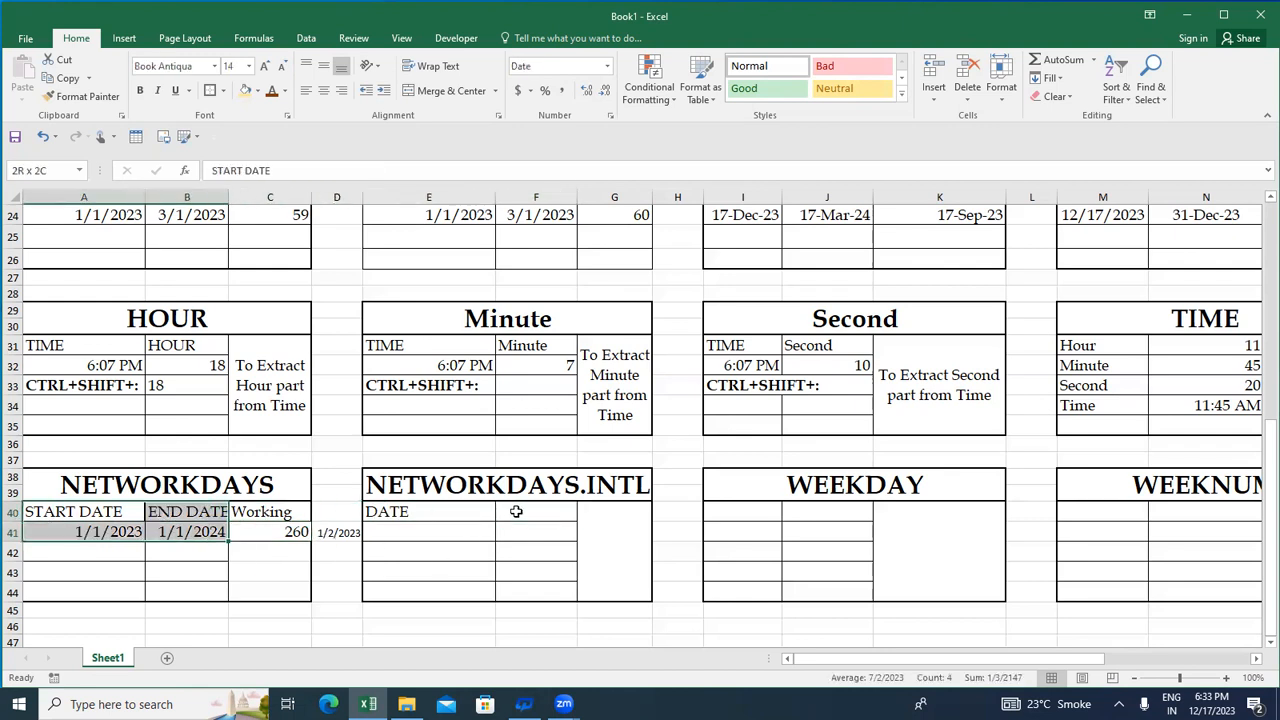
key("shift+Right")
key("ctrl+c")
key("Right")
key("Right")
key("Right")
key("Right")
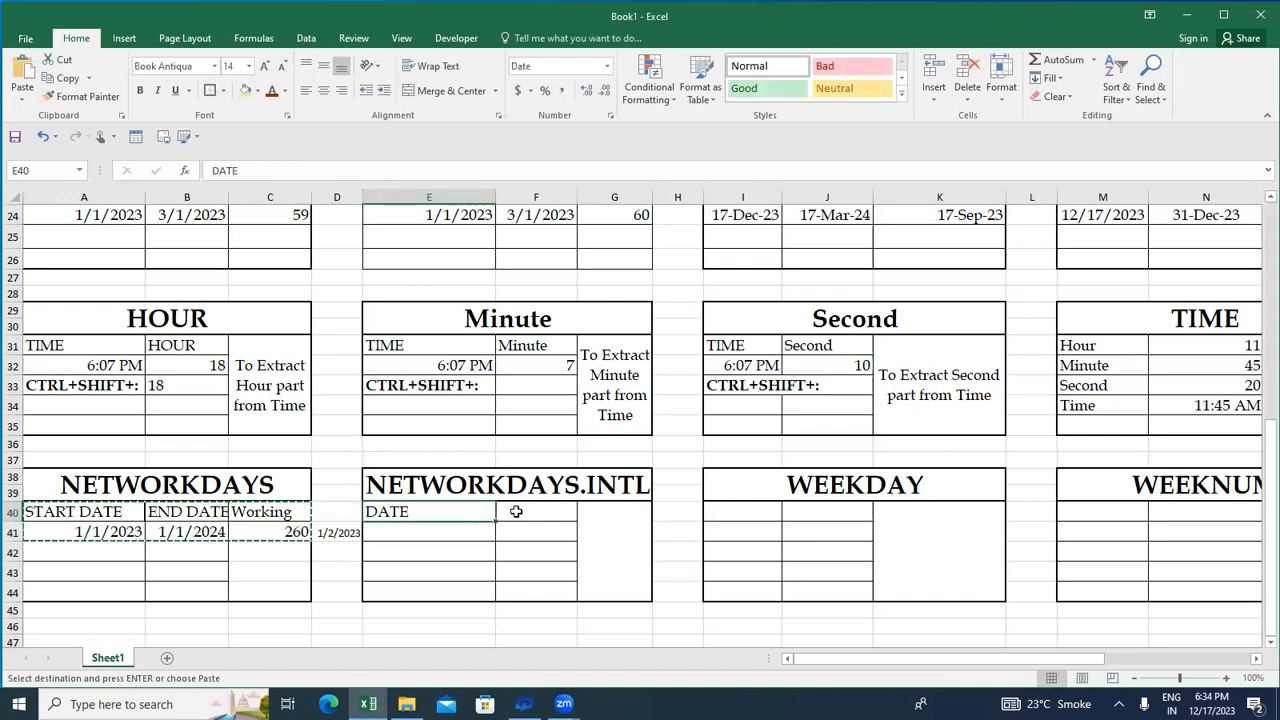
key("ctrl+v")
key("Escape")
key("Escape")
- Retry copying the A40:C41 block to E40 in the NETWORKDAYS.INTL table, then dismiss the paste
key("Left")
key("Left")
key("Left")
key("Left")
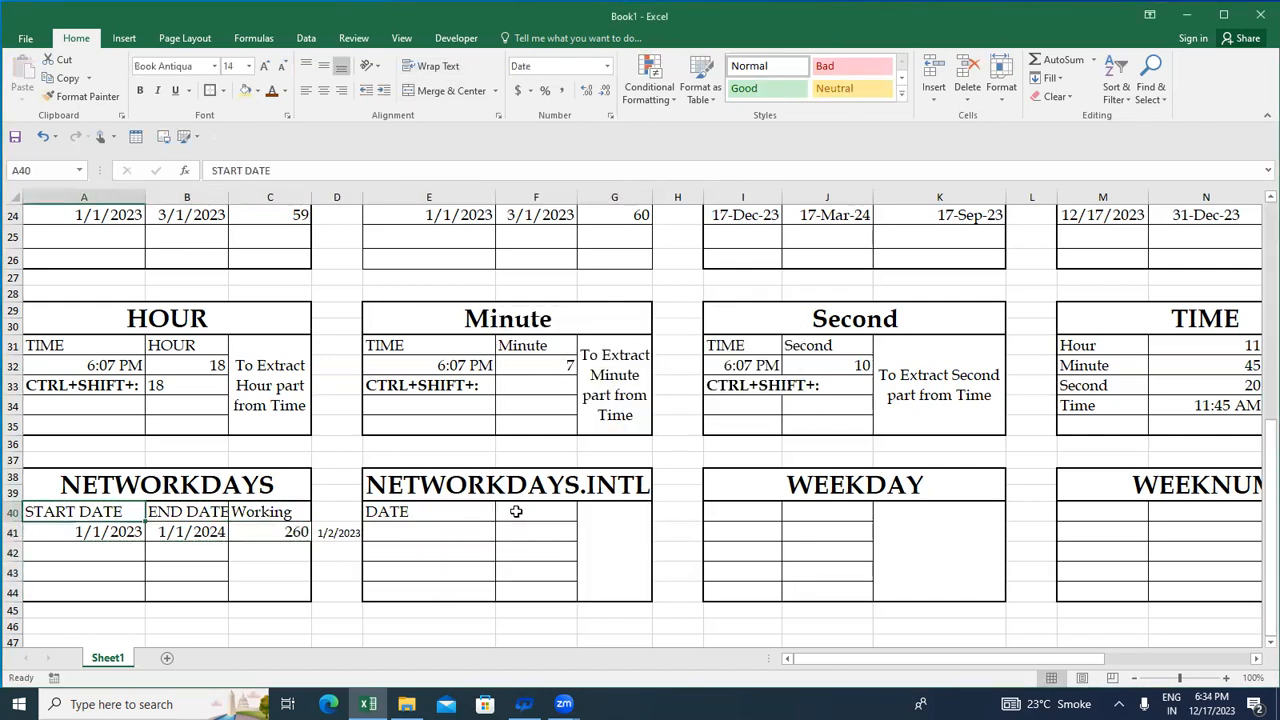
key("shift+Down")
key("shift+Right")
key("shift+Right")
key("ctrl+c")
key("Right")
key("Right")
key("Right")
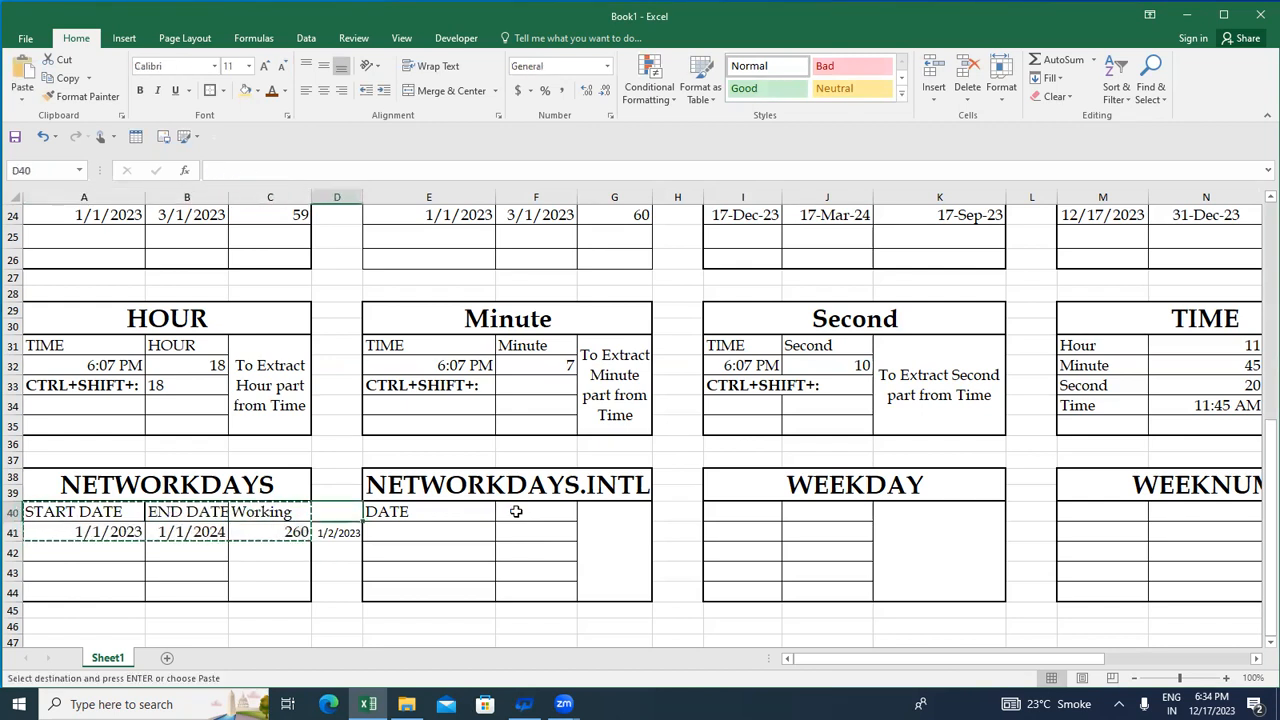
key("Right")
key("ctrl+v")
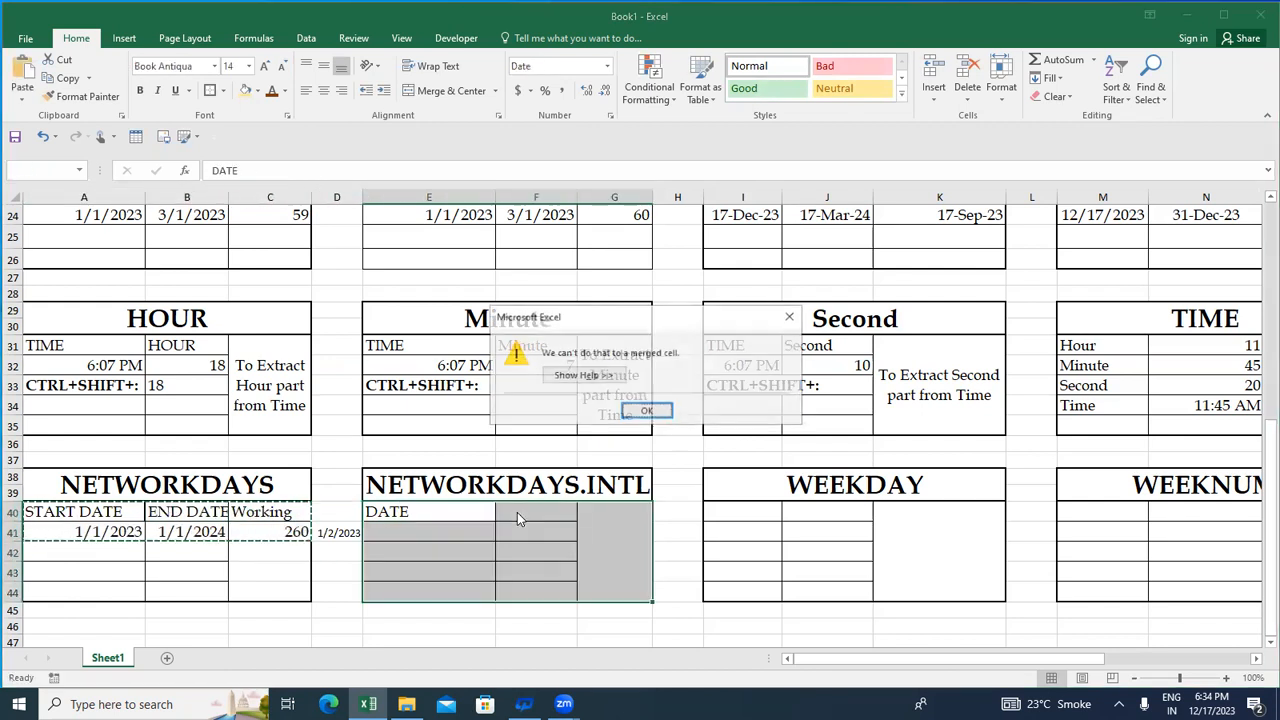
key("Escape")
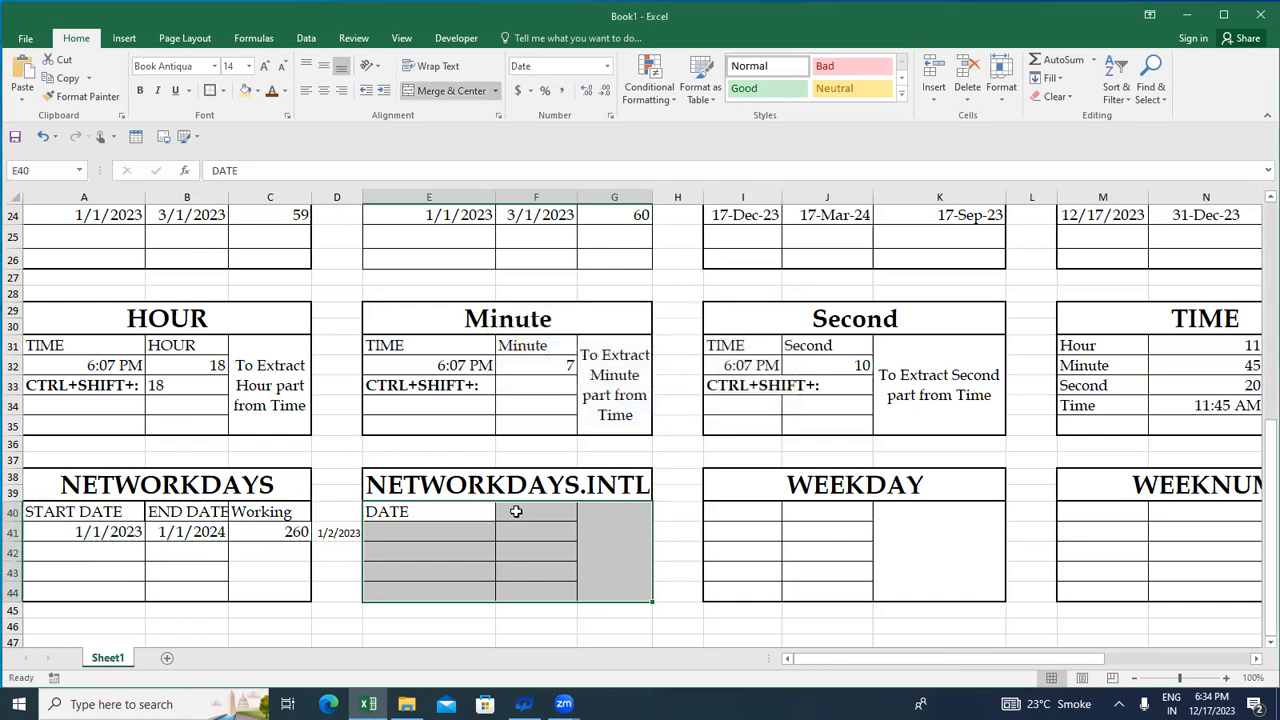
key("Escape")
- Replace the E40 header in the NETWORKDAYS.INTL table with Start Date
type("stat")
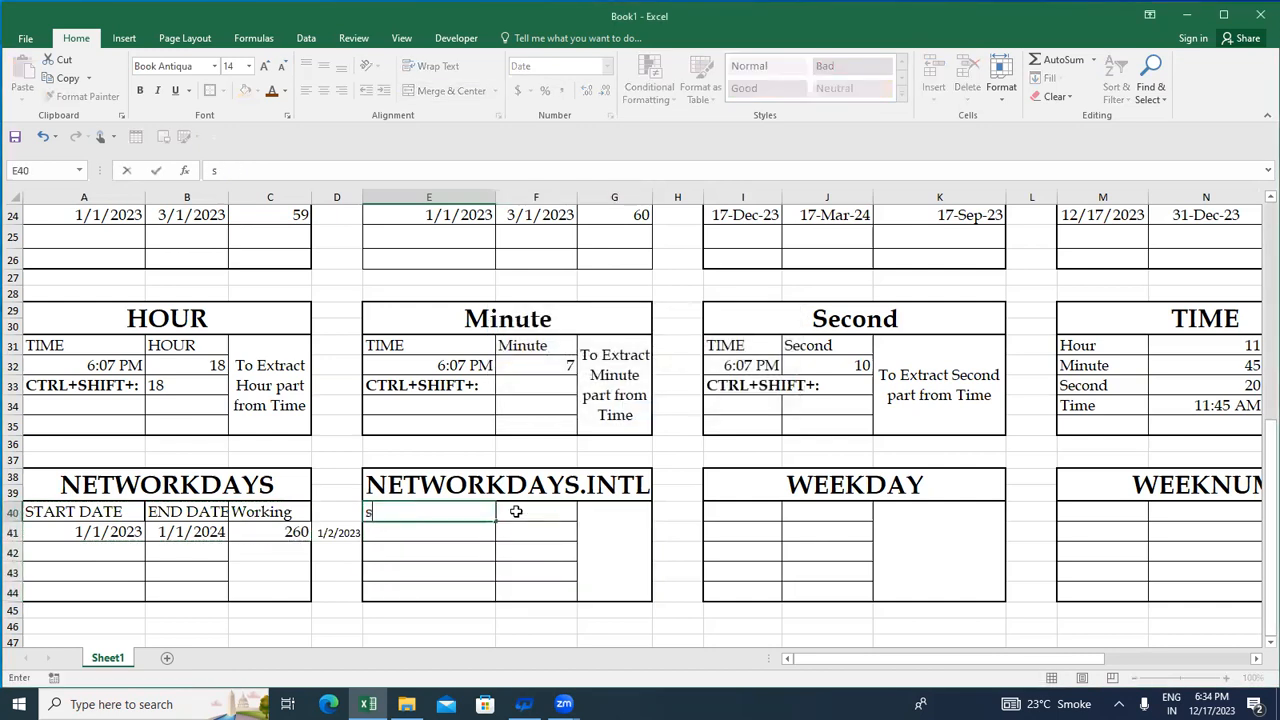
key("BackSpace")
key("BackSpace")
key("BackSpace")
key("BackSpace")
type("Statu")
key("BackSpace")
key("BackSpace")
type("rt Date")
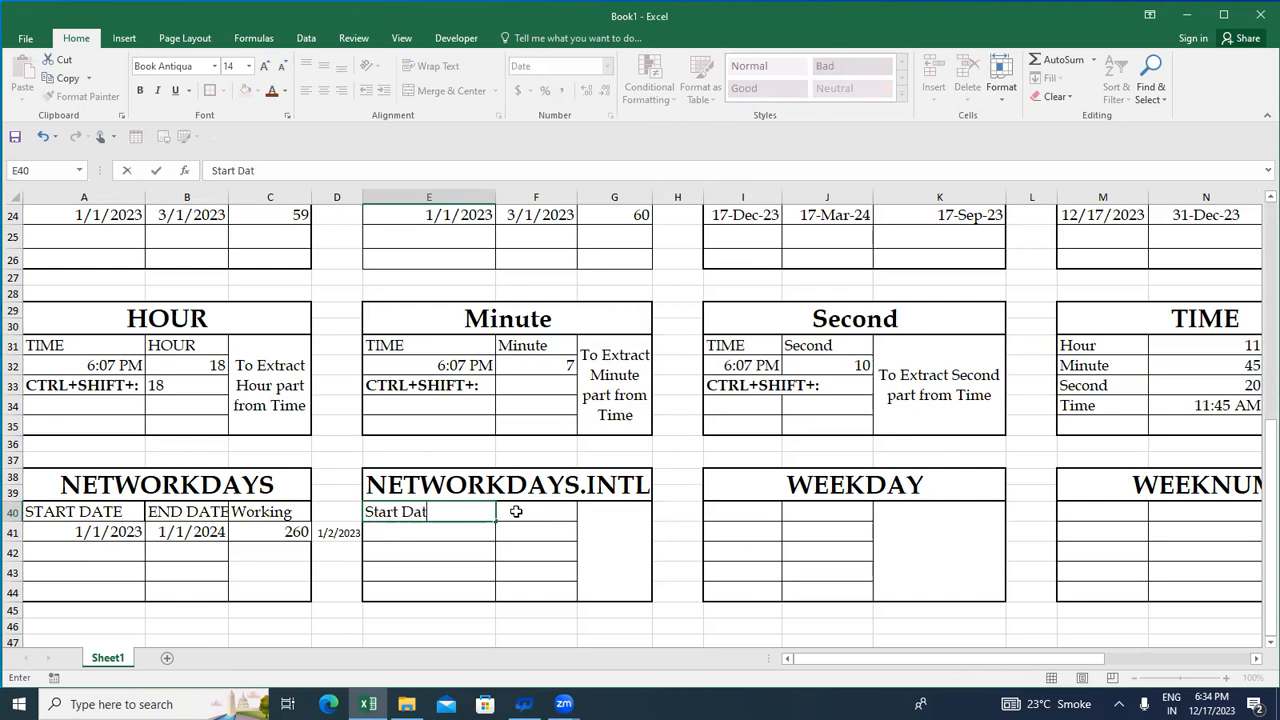
key("Tab")
key("Tab")
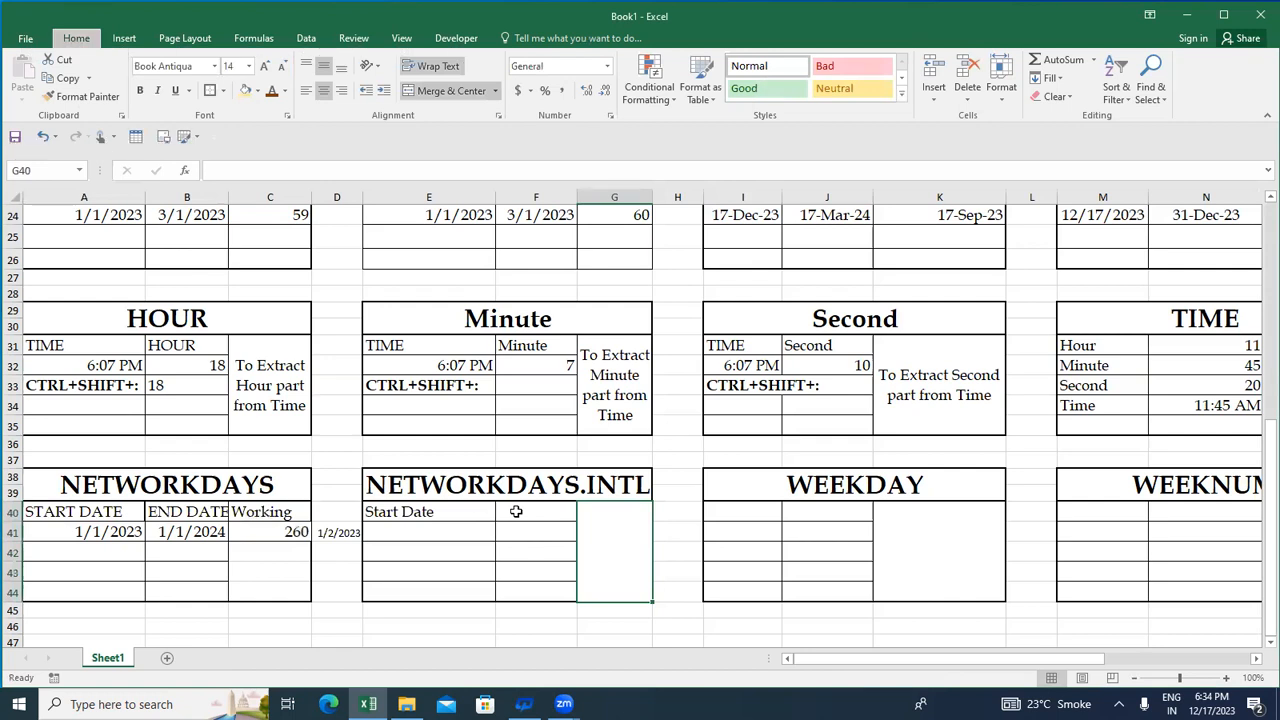
- Unmerge G40:G44 in the NETWORKDAYS.INTL table into separate cells formatted like column F
left_click(516, 511)
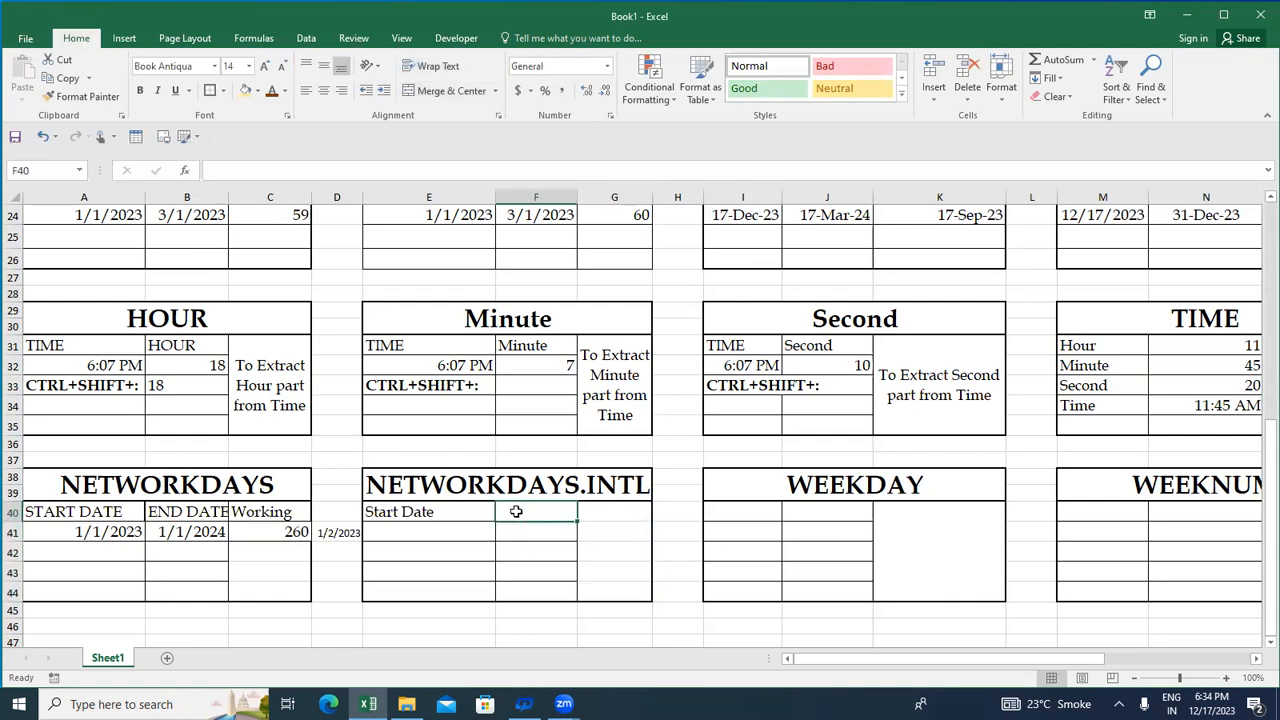
key("shift+Down")
key("shift+Down")
key("shift+Down")
key("shift+Down")
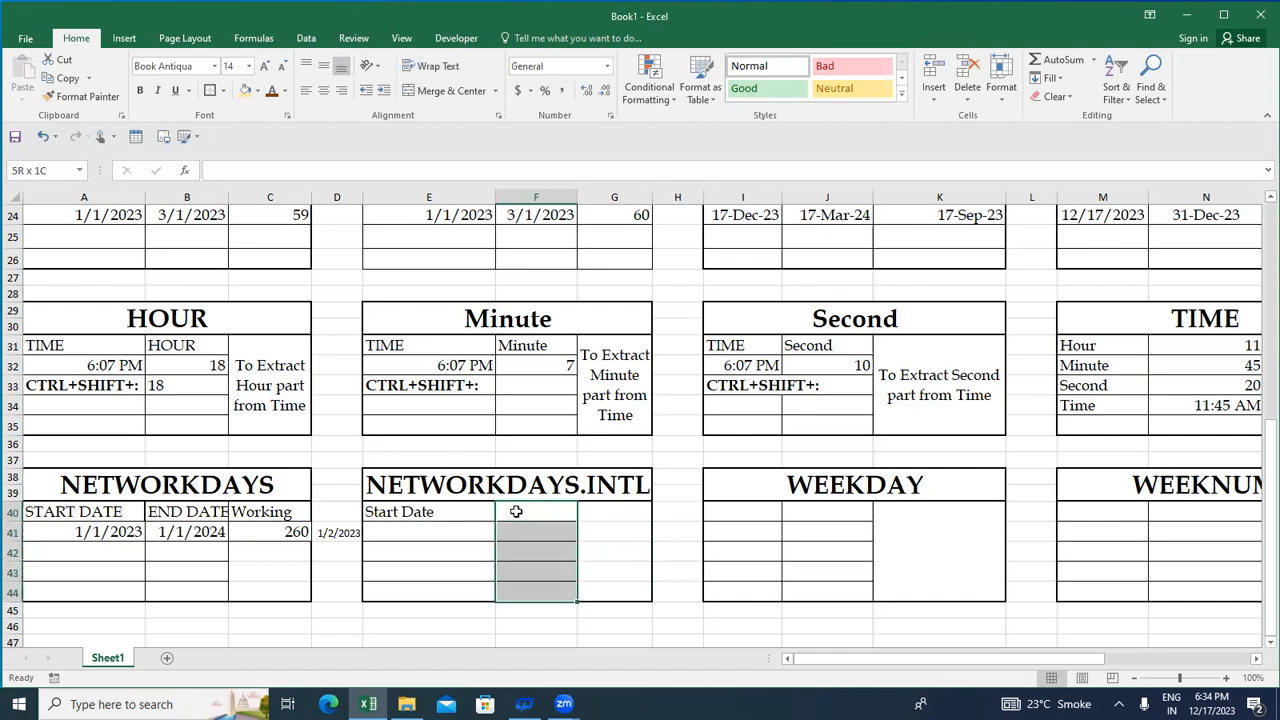
key("shift+Right")
left_click(516, 511)
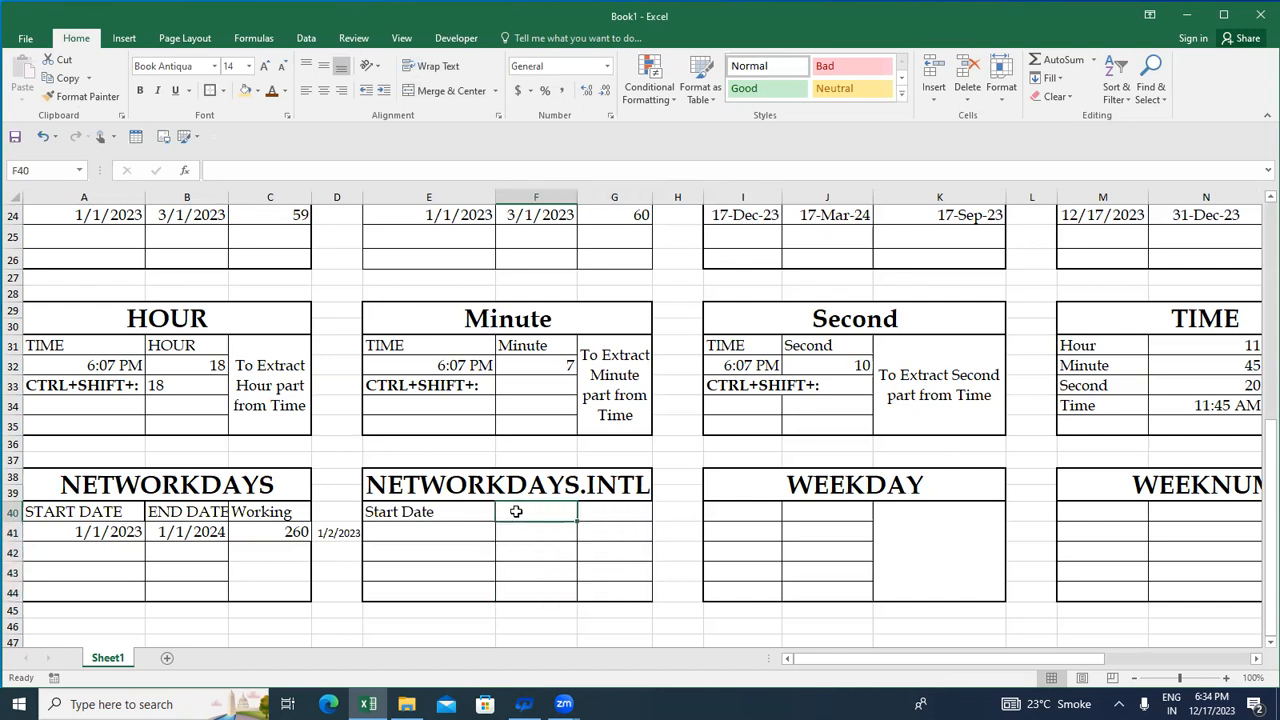
- Enter the headers End Date in F40 and Days in G40 of the NETWORKDAYS.INTL table
type("End Date")
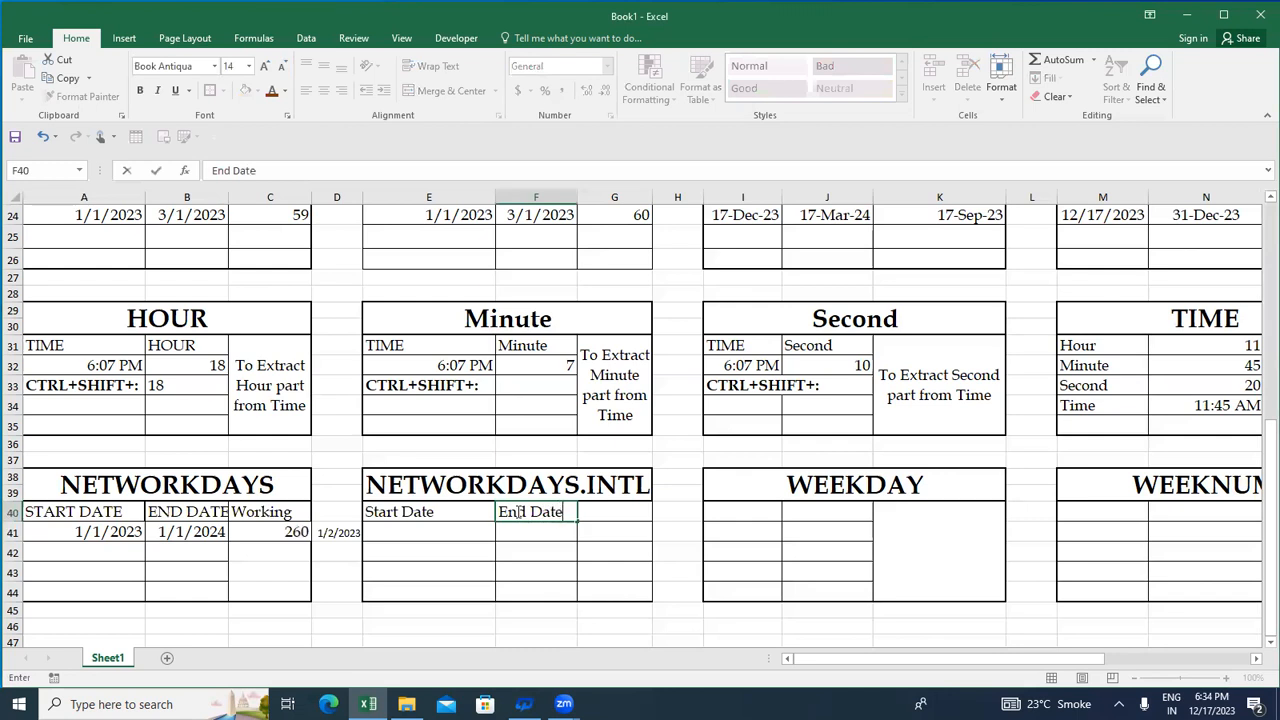
key("Tab")
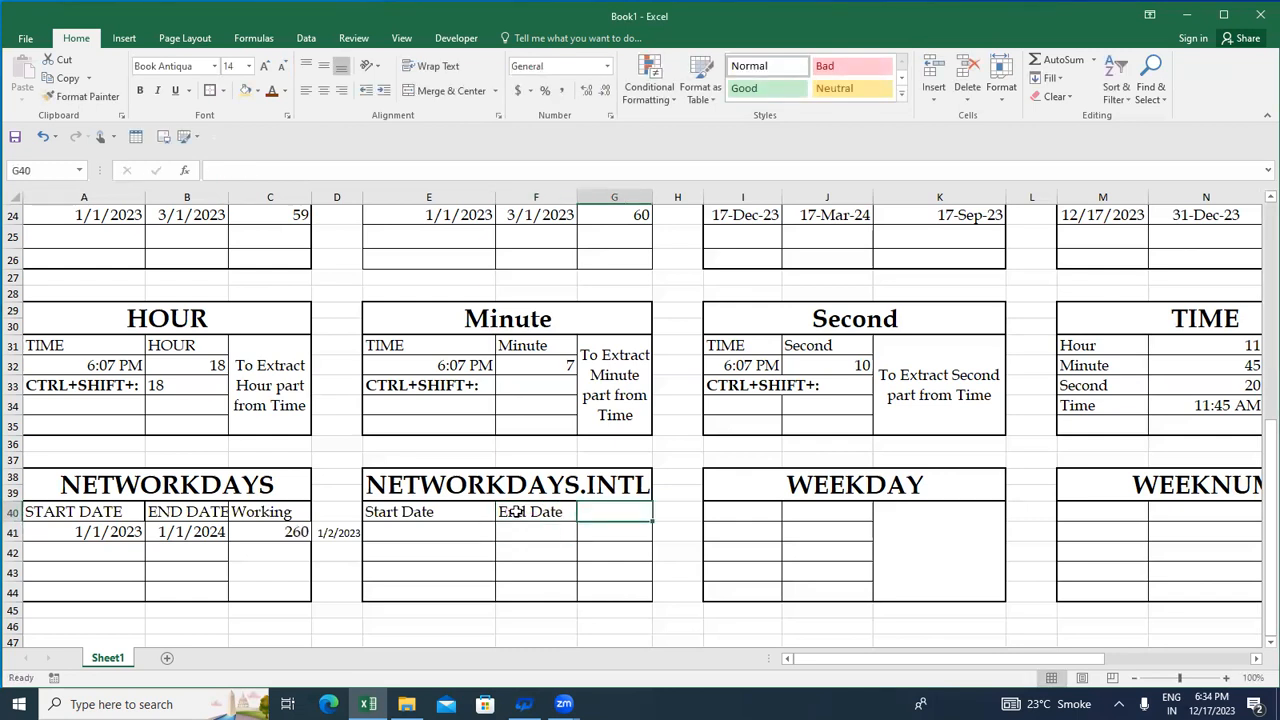
type("ys")
key("Return")
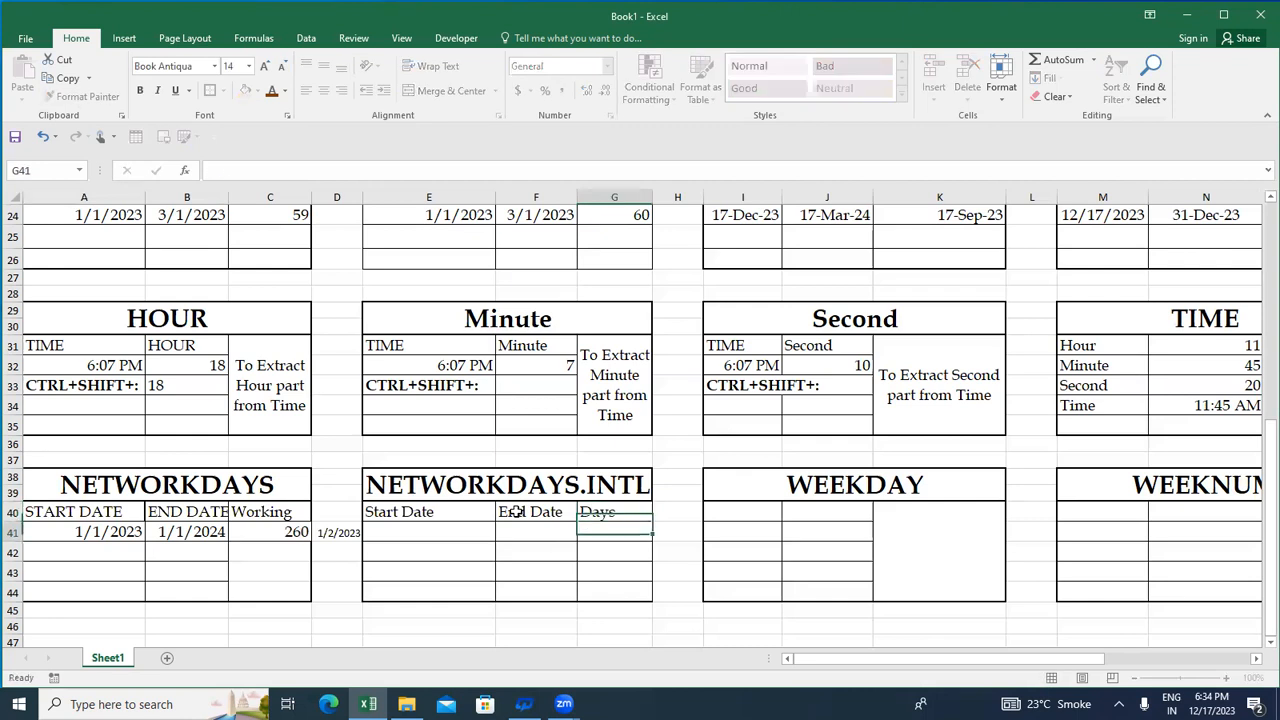
- Move the start and end dates from A41:B41 to E41:F41 in the NETWORKDAYS.INTL table
key("Left")
key("Left")
key("Left")
key("Left")
key("Left")
key("Left")
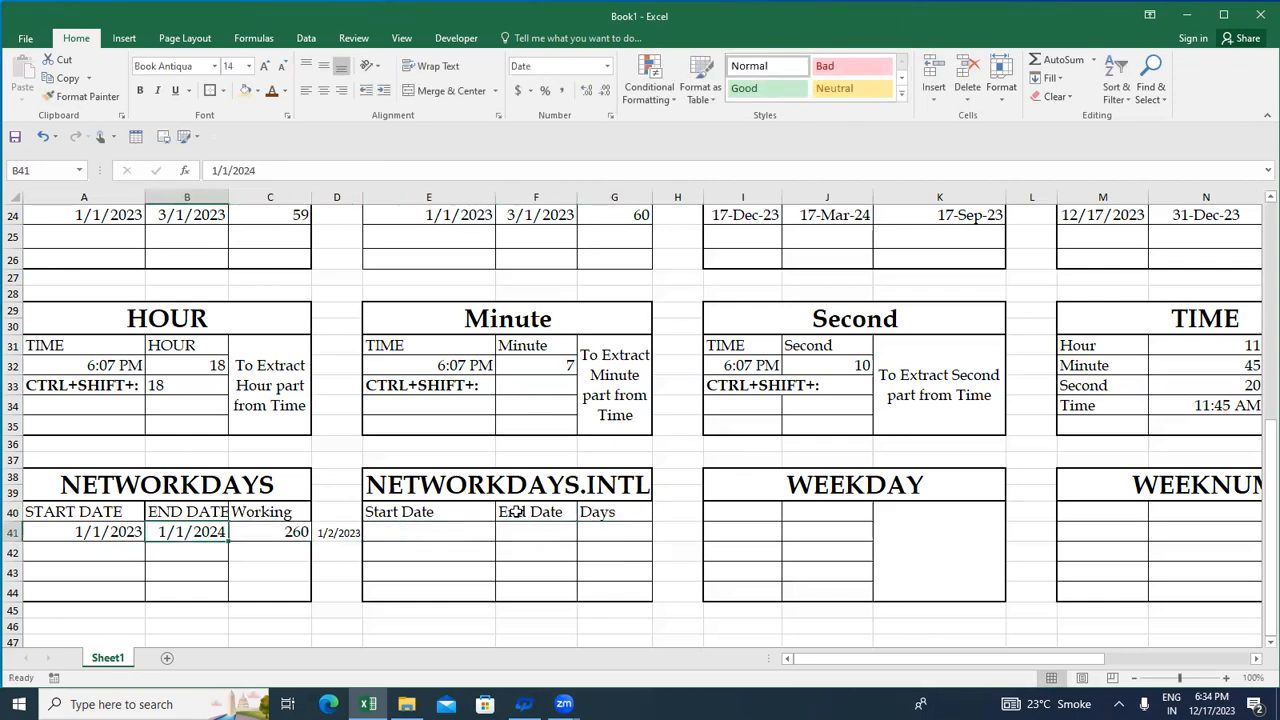
key("shift+Right")
key("ctrl+c")
key("Right")
key("Right")
key("Right")
key("Right")
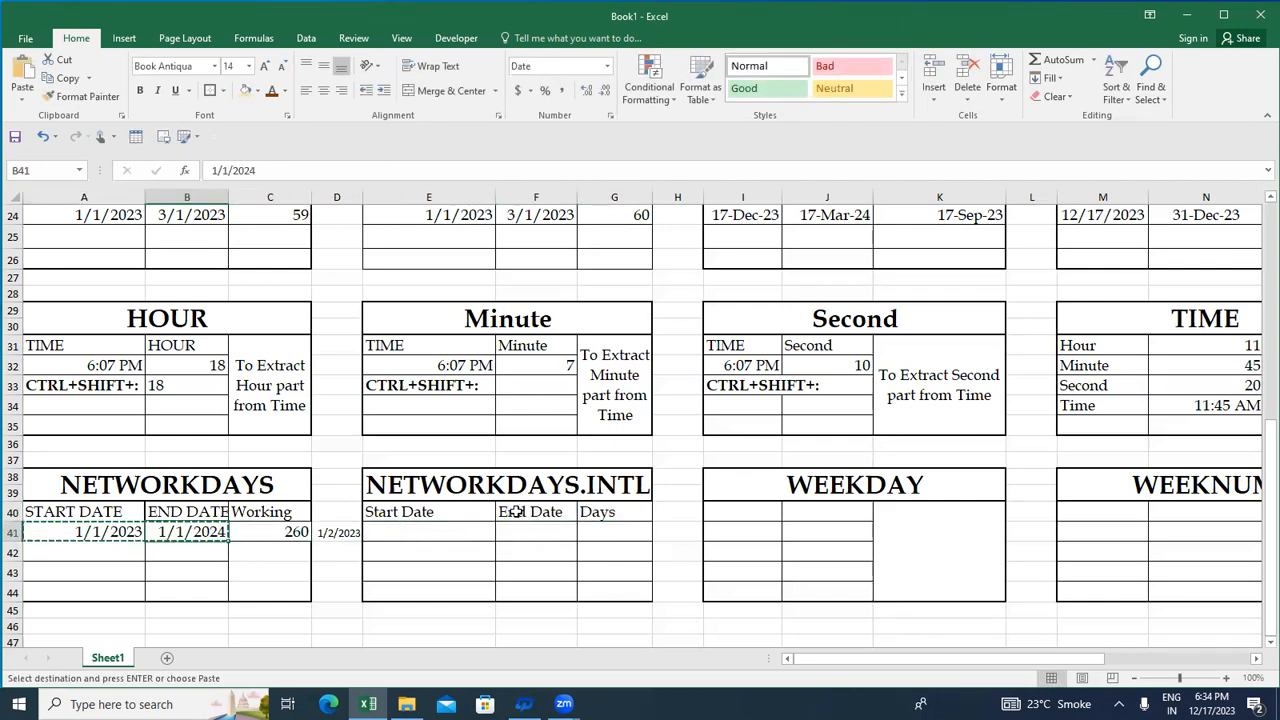
key("Return")
- Start a NETWORKDAYS.INTL formula in G41 with E41 as the start date and F41 as the end date
key("Right")
key("Right")
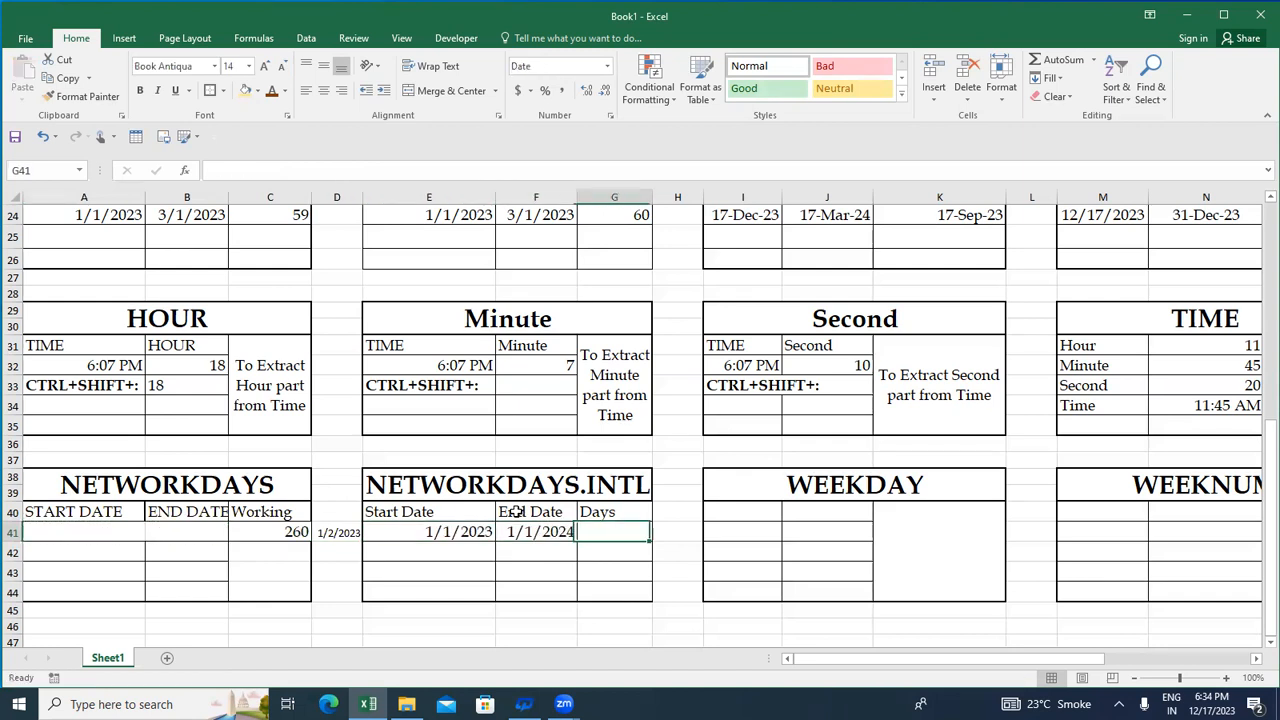
type("=")
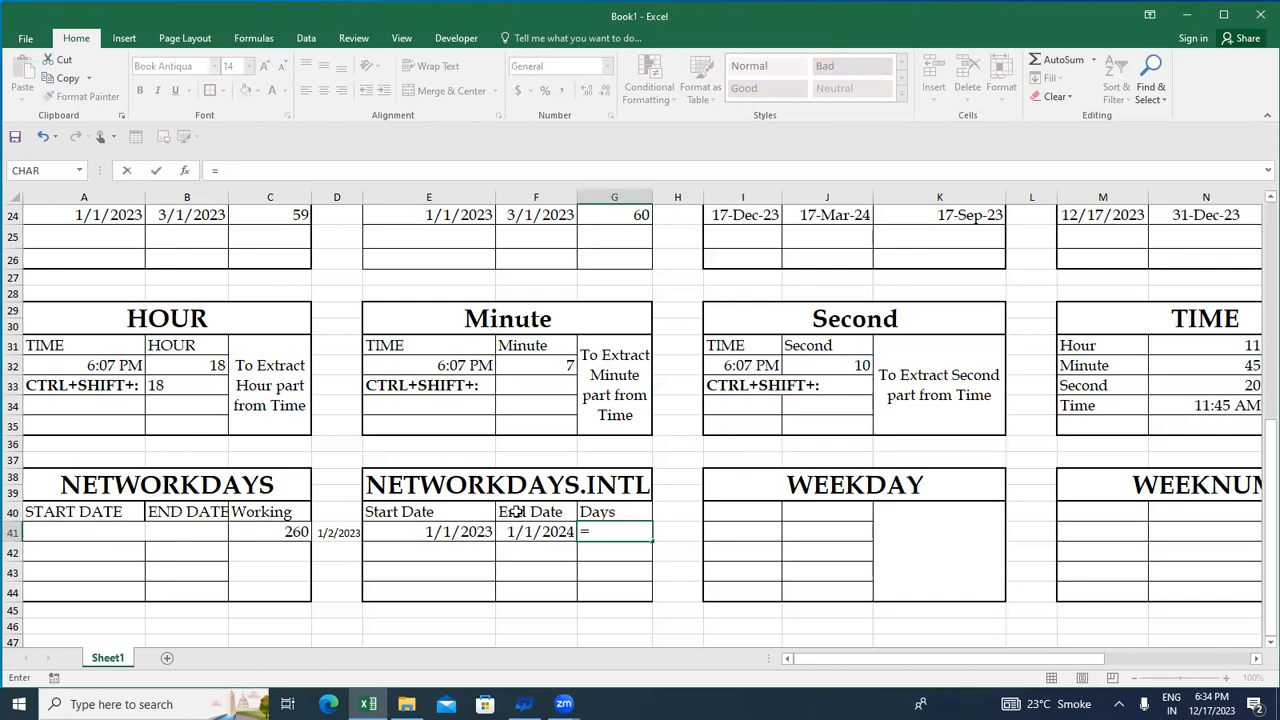
type("net")
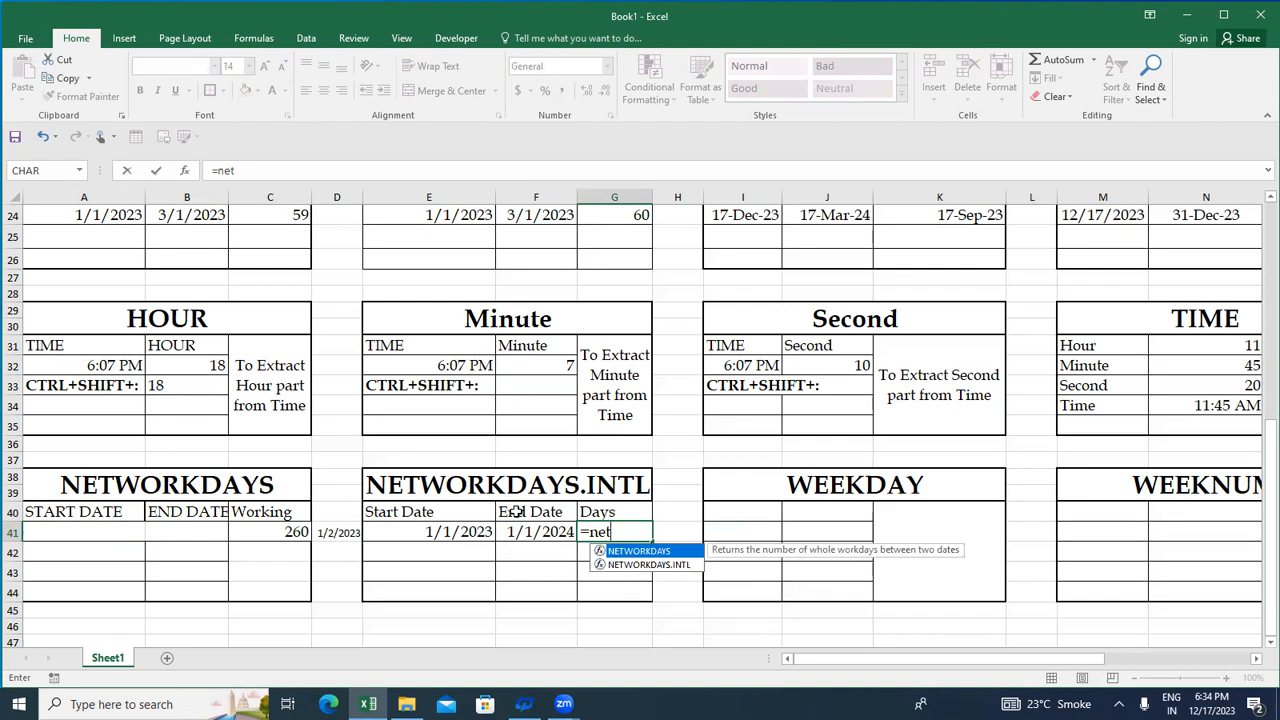
key("Down")
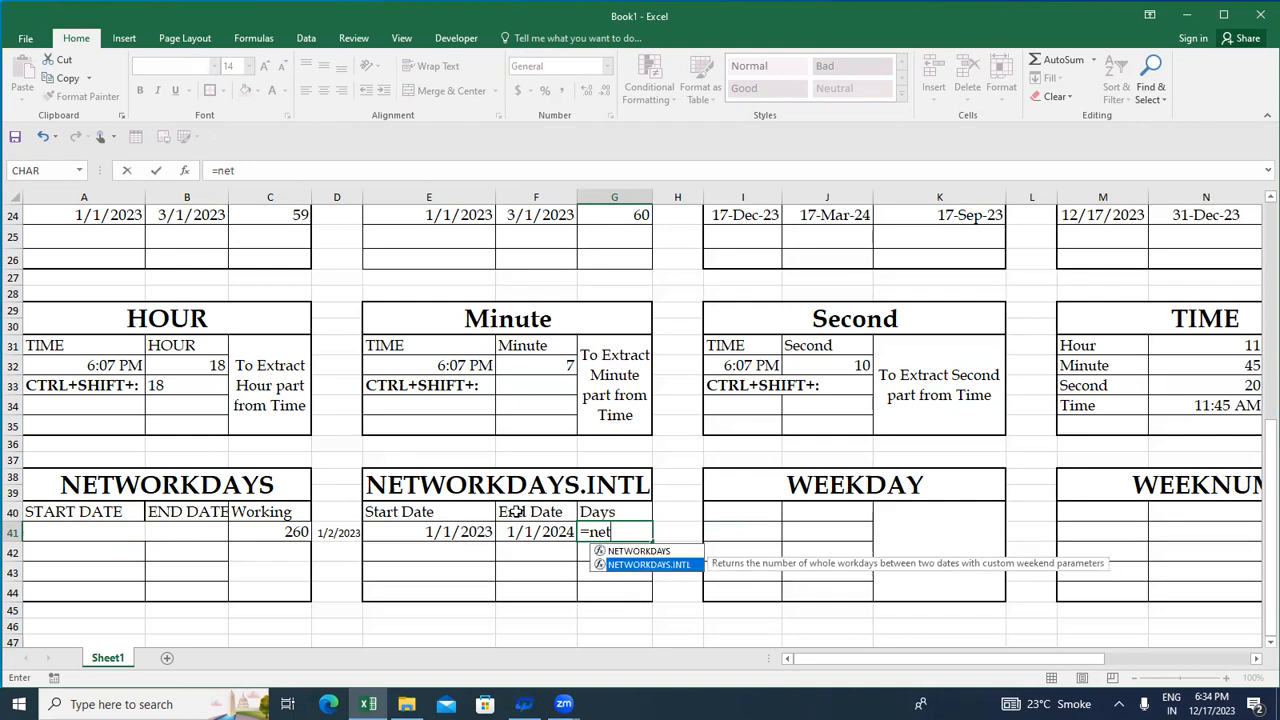
key("Tab")
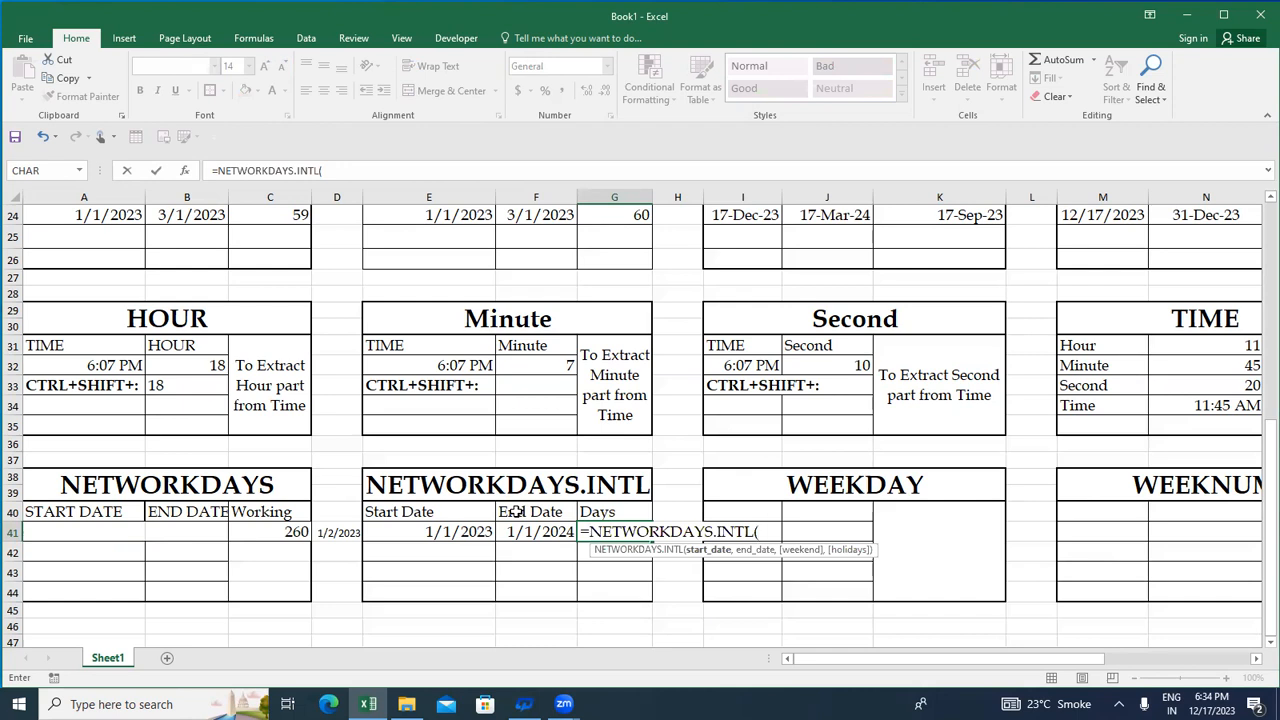
key("Left")
key("Left")
type(",")
key("Left")
type(",")
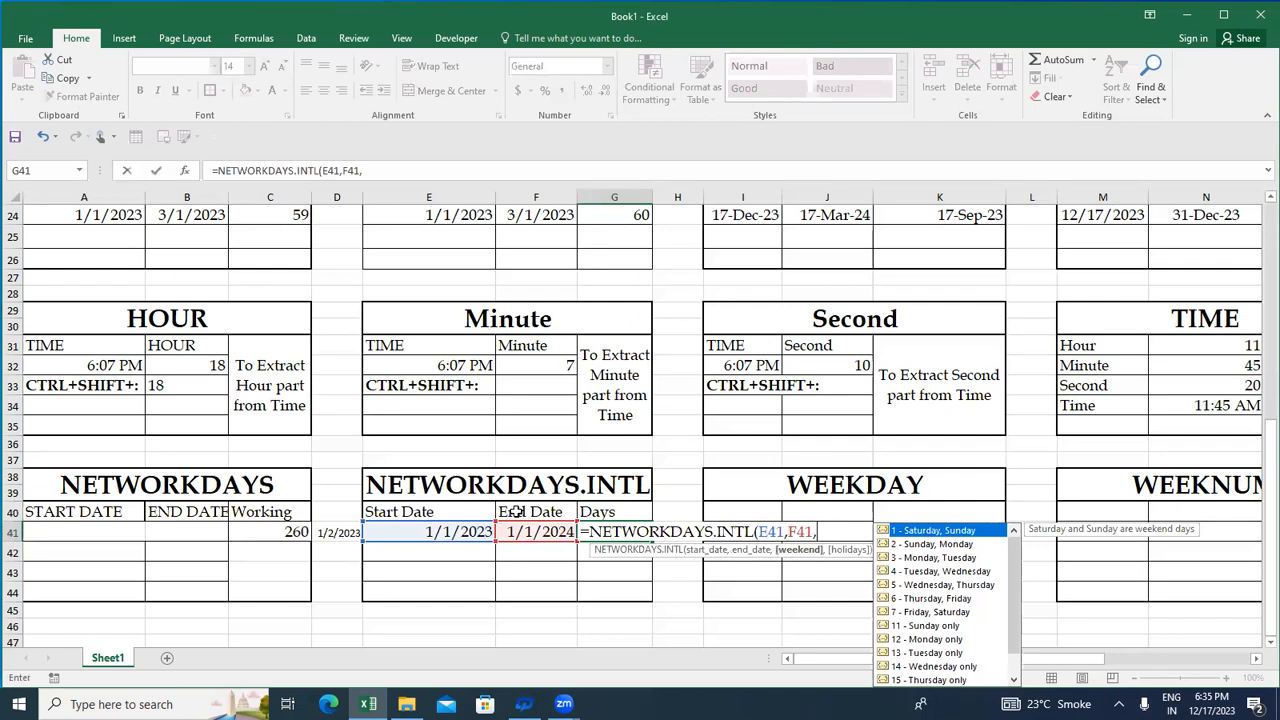
key("Down")
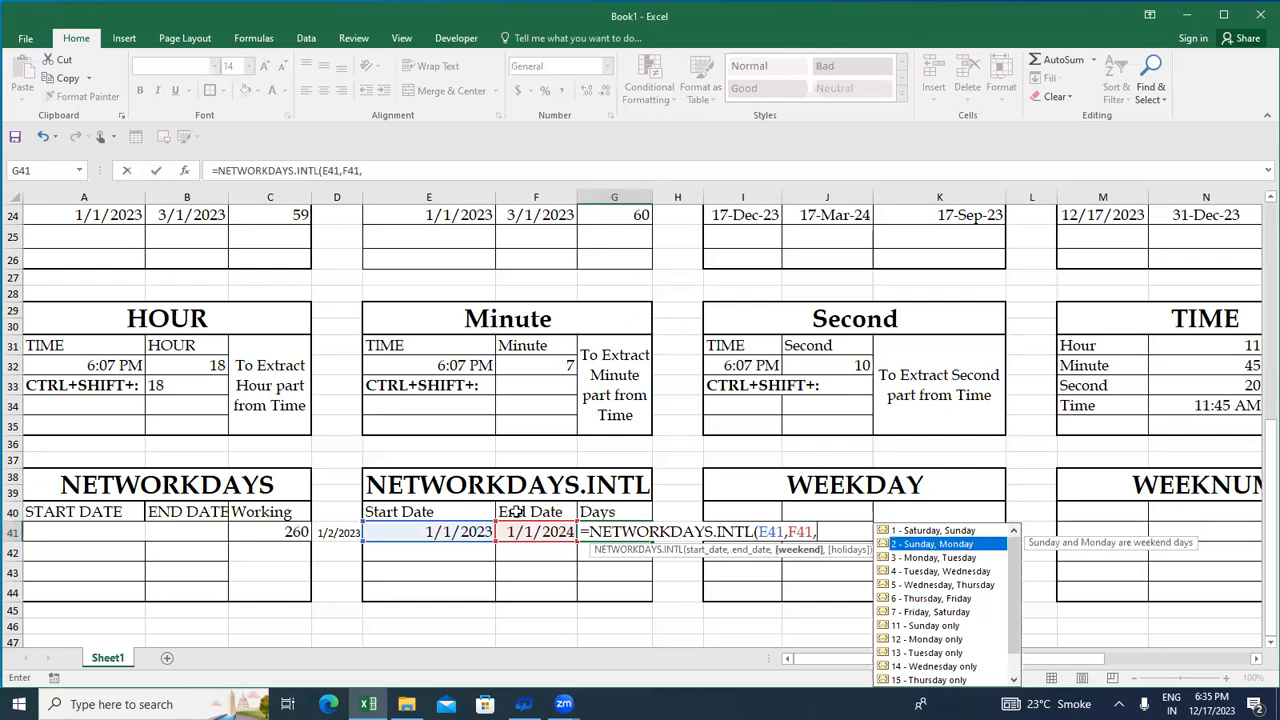
key("Down")
key("Down")
key("Down")
key("Down")
key("Down")
key("Down")
key("Down")
key("Down")
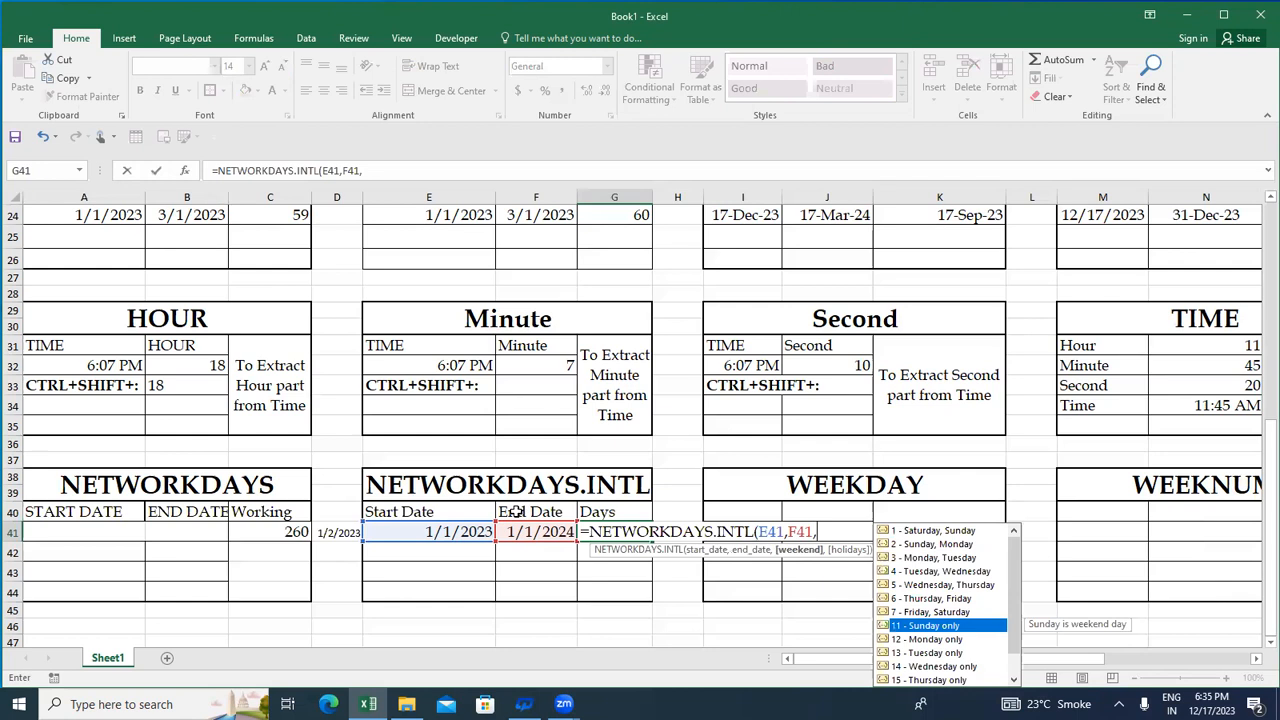
key("Up")
key("Up")
key("Up")
key("Up")
key("Left")
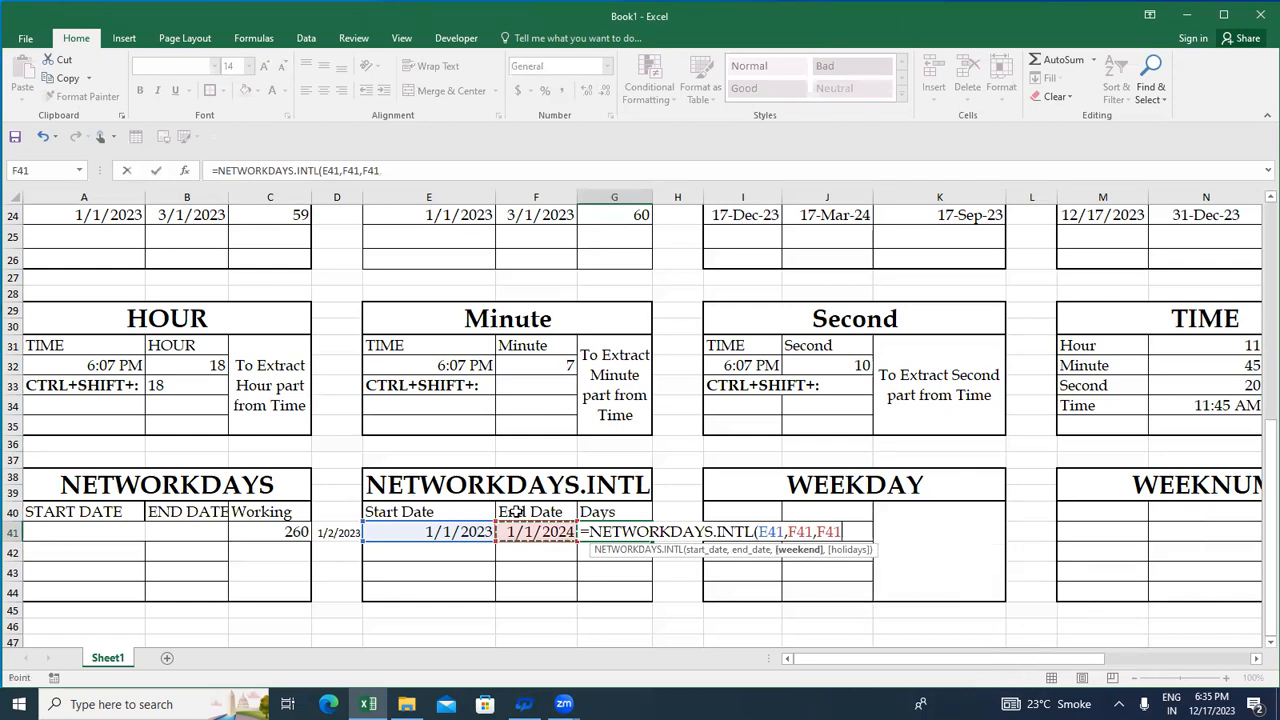
key("BackSpace")
key("BackSpace")
key("BackSpace")
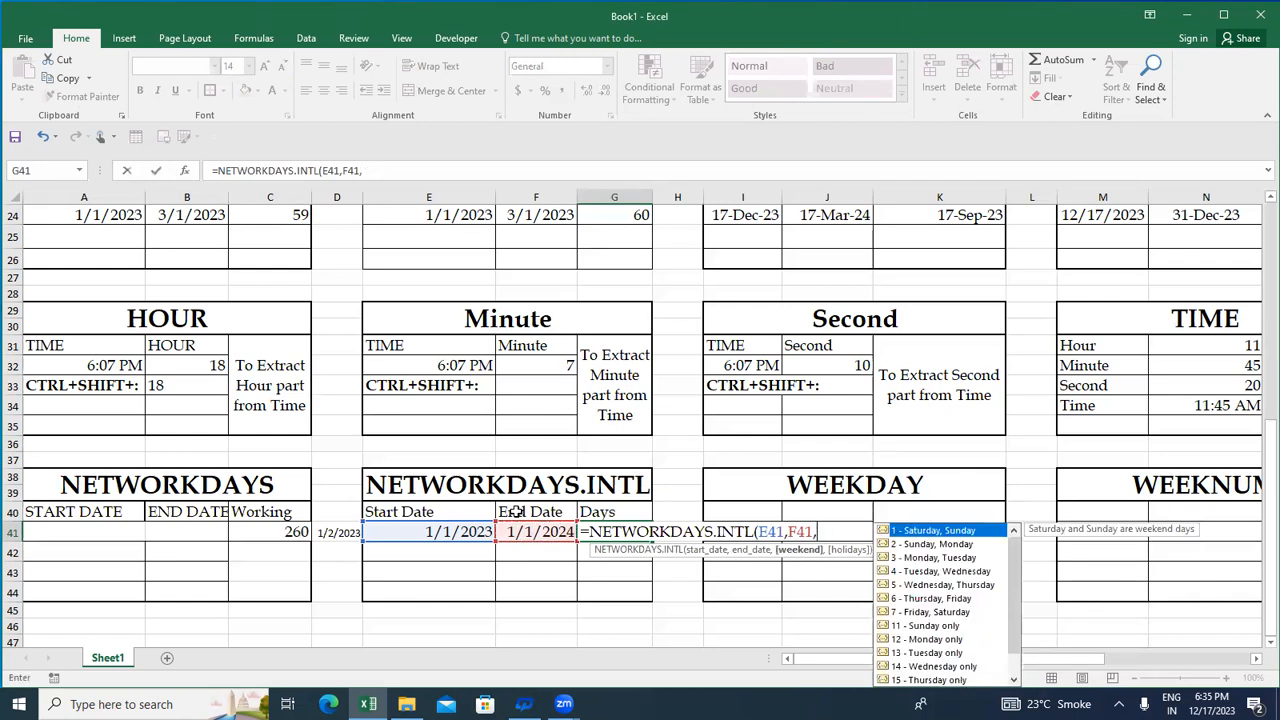
- Choose 11 - Sunday only as the weekend argument of the G41 formula
key("Down")
key("Down")
key("Down")
key("Down")
key("Down")
key("Down")
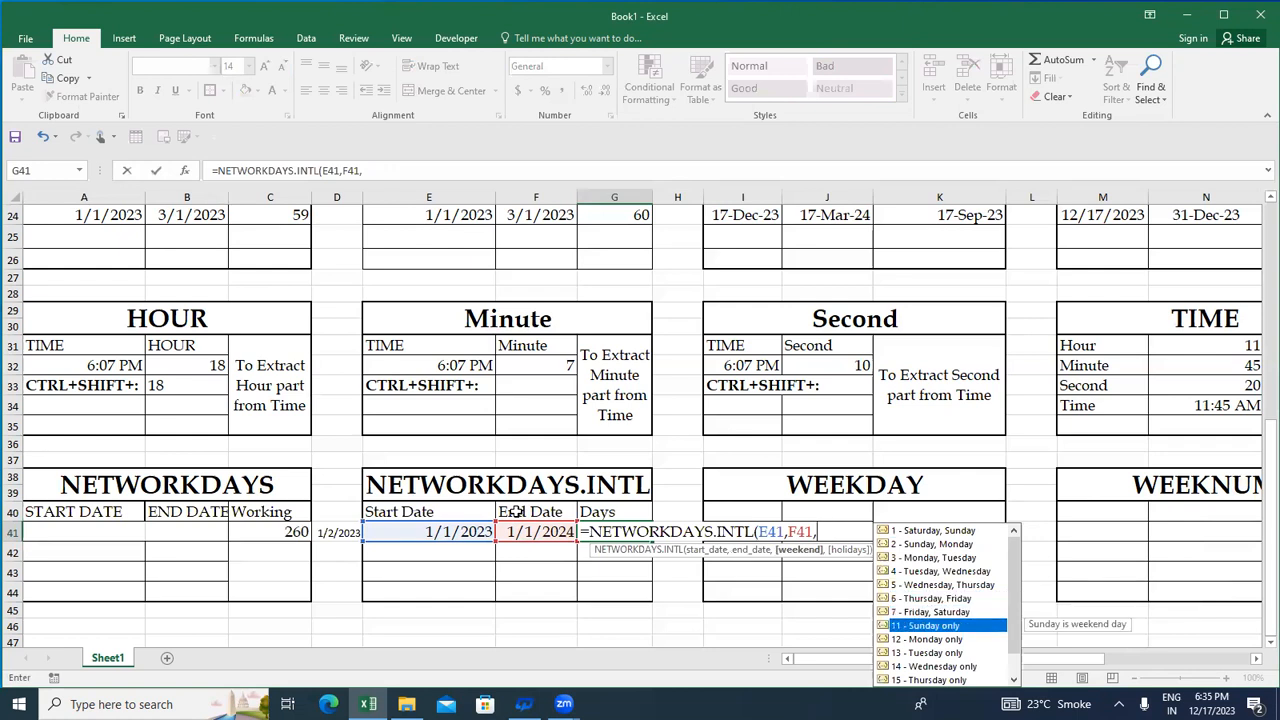
double_click(899, 628)
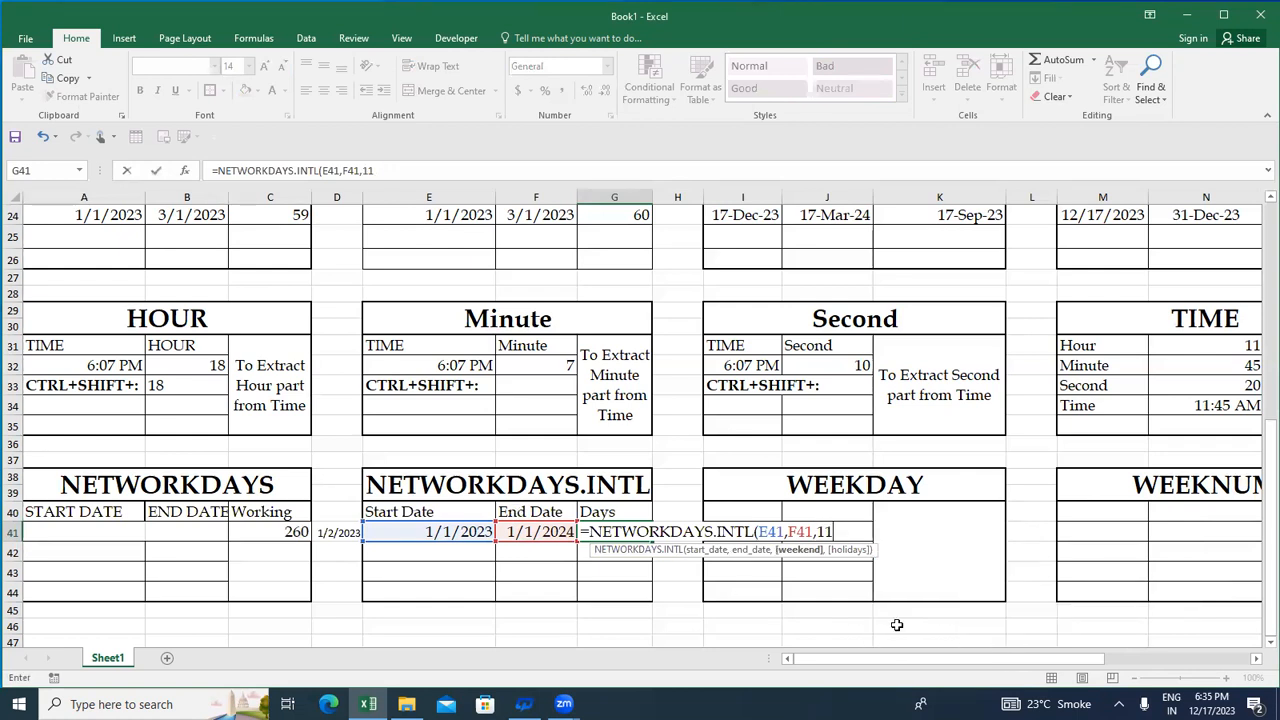
- Set H40:H44 as the holidays argument and complete the NETWORKDAYS.INTL formula in G41
type(",")
key("Right")
key("Right")
key("Up")
key("Left")
key("shift+Down")
key("shift+Down")
key("shift+Down")
key("shift+Down")
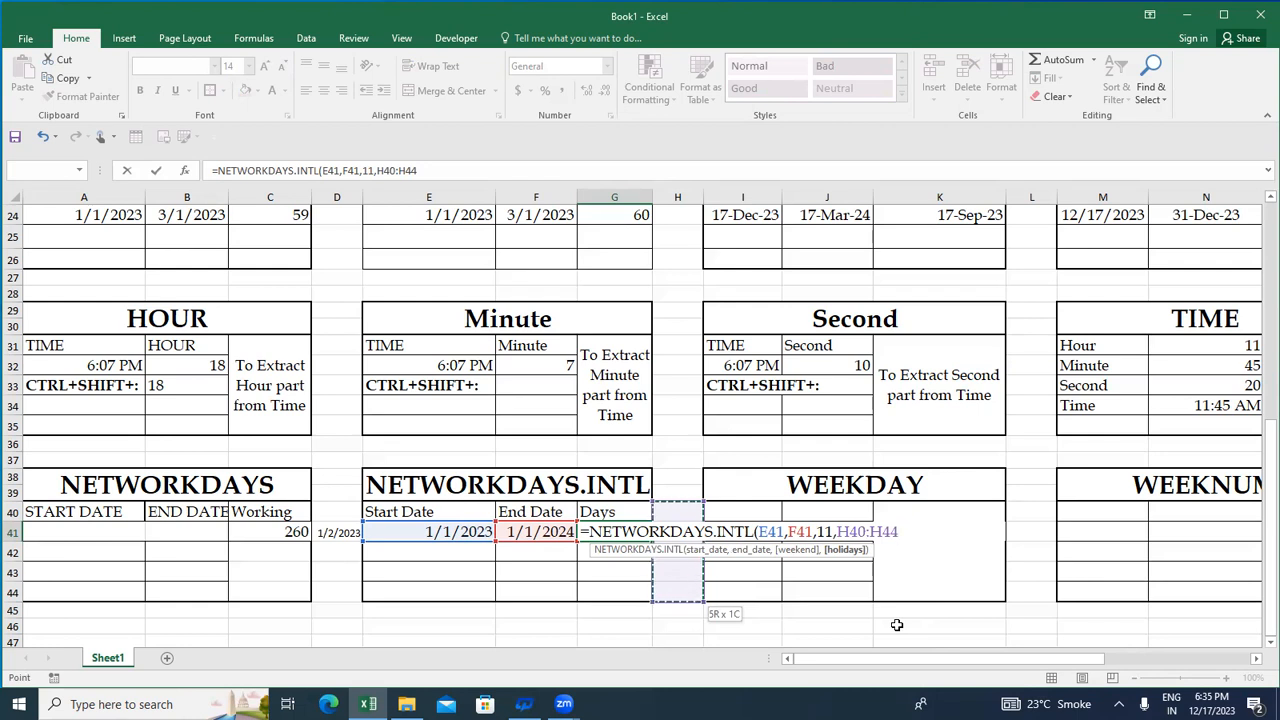
type(")")
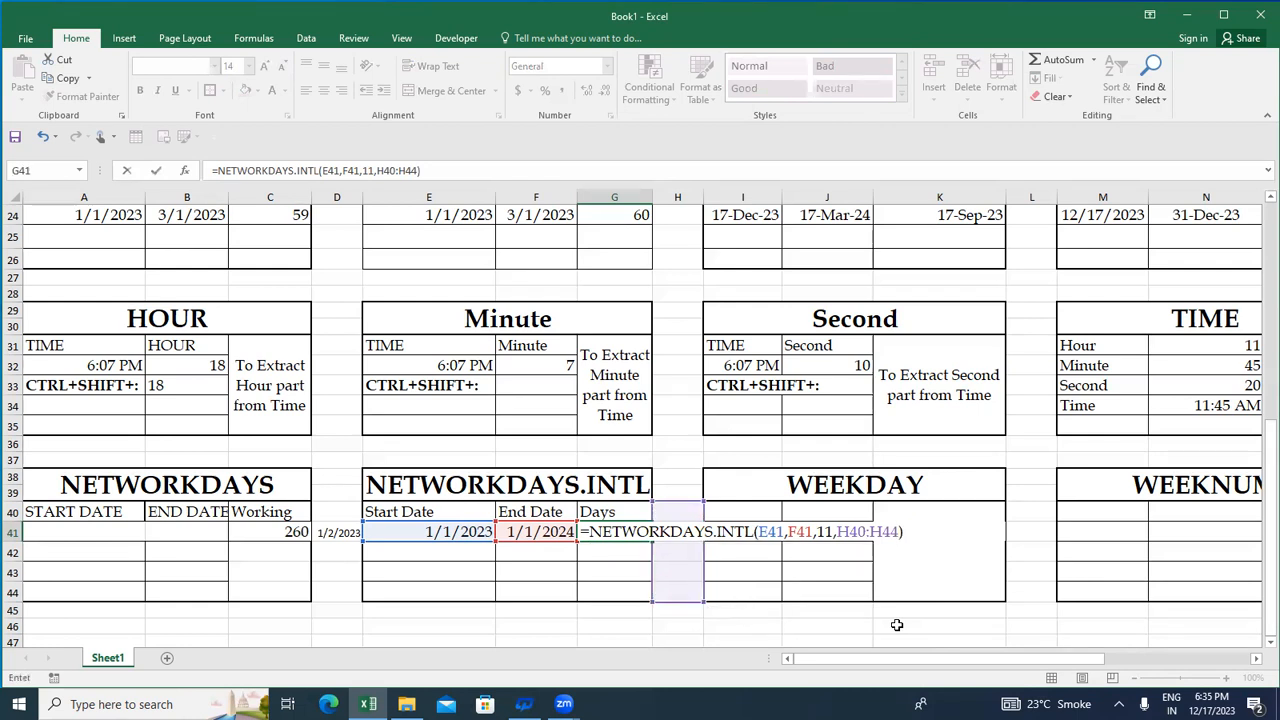
key("ctrl+Return")
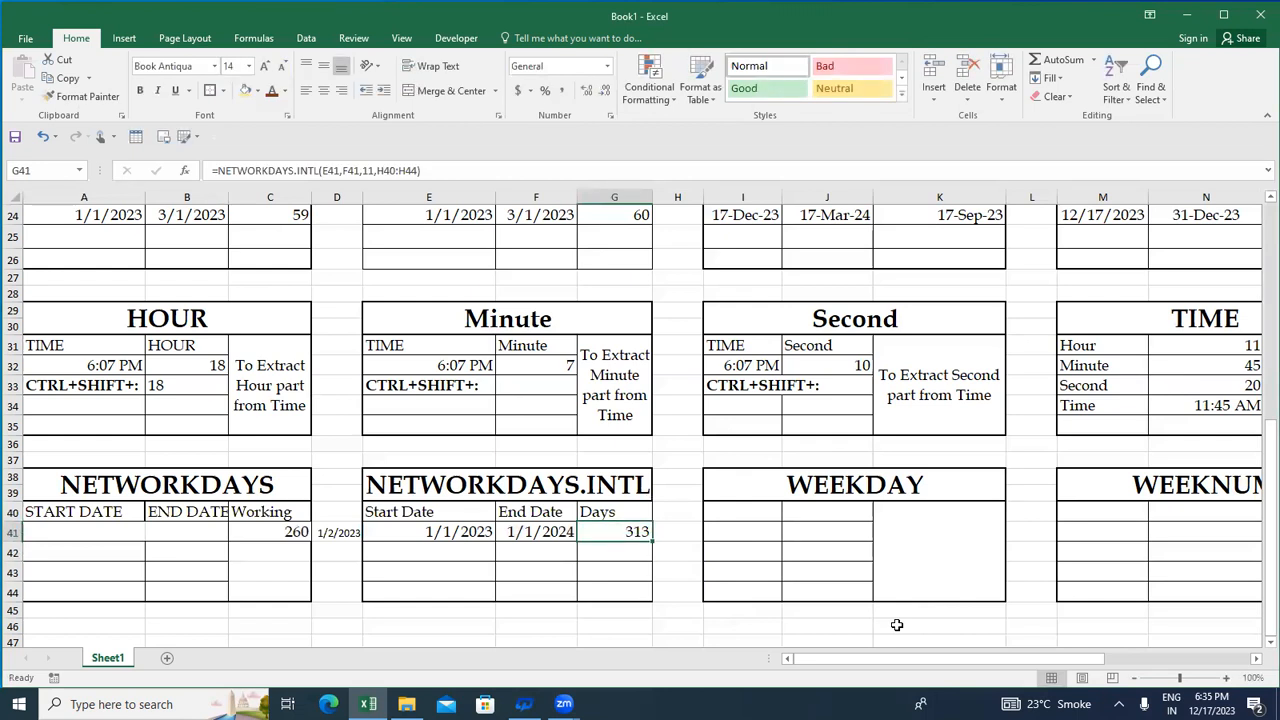
- Check the days off by calculating 365 minus G41 in G42, and clear that cell again
key("Down")
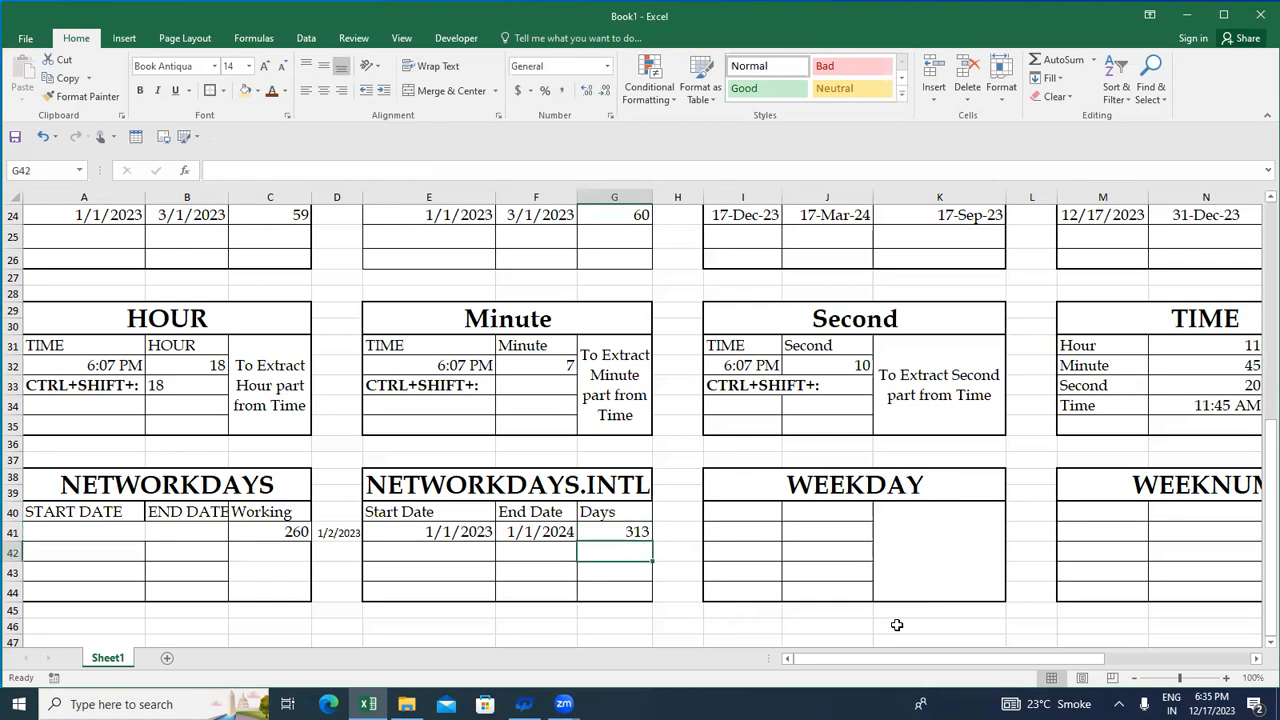
type("=")
key("Up")
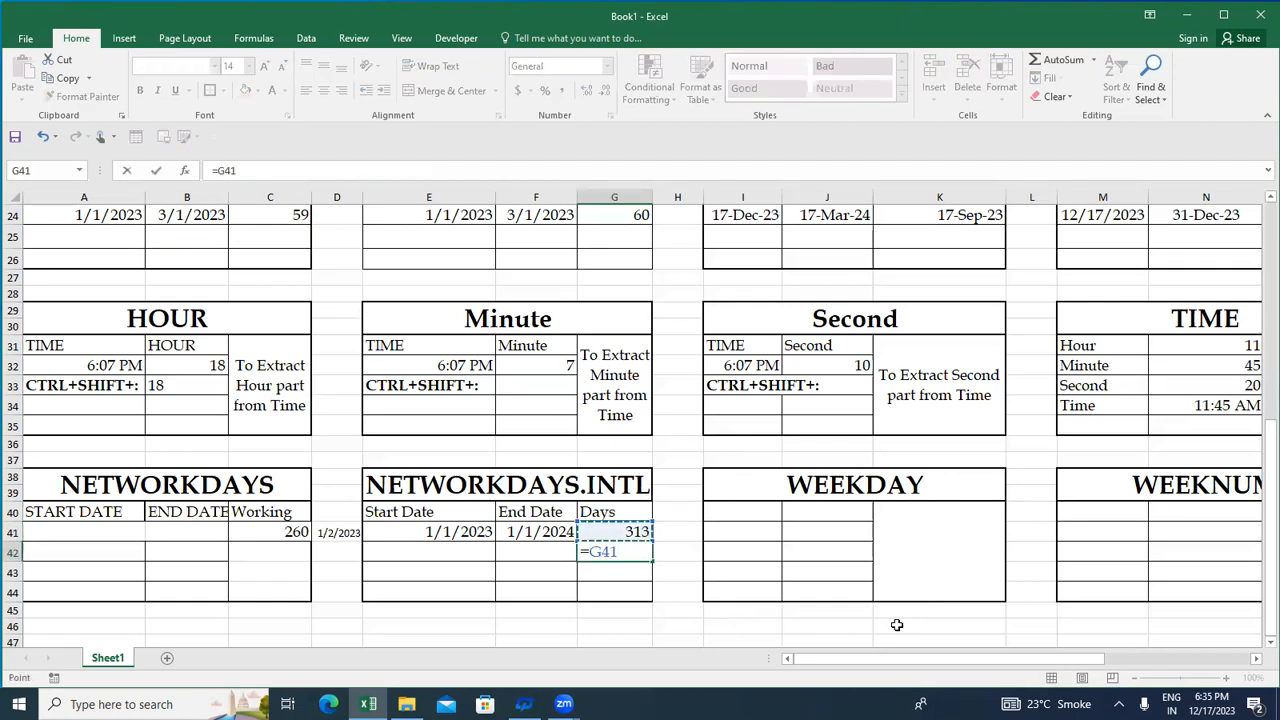
key("BackSpace")
key("BackSpace")
key("BackSpace")
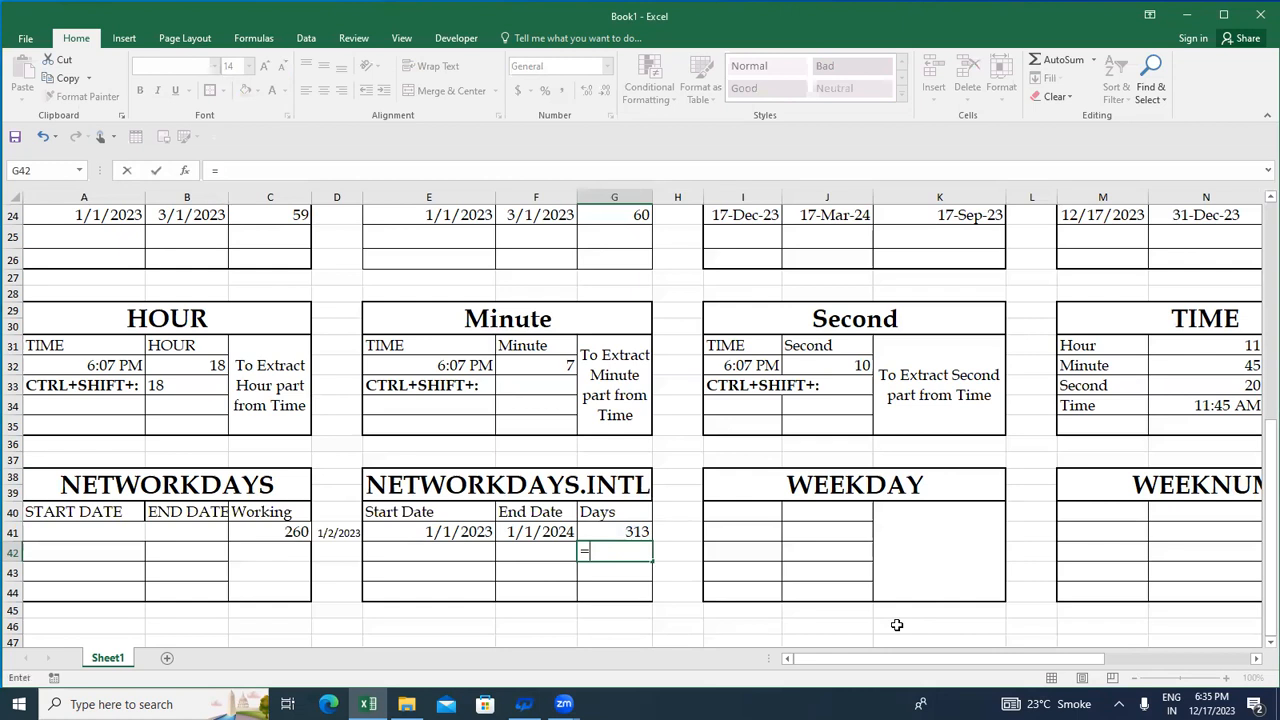
type("365-")
key("Up")
key("Return")
key("Up")
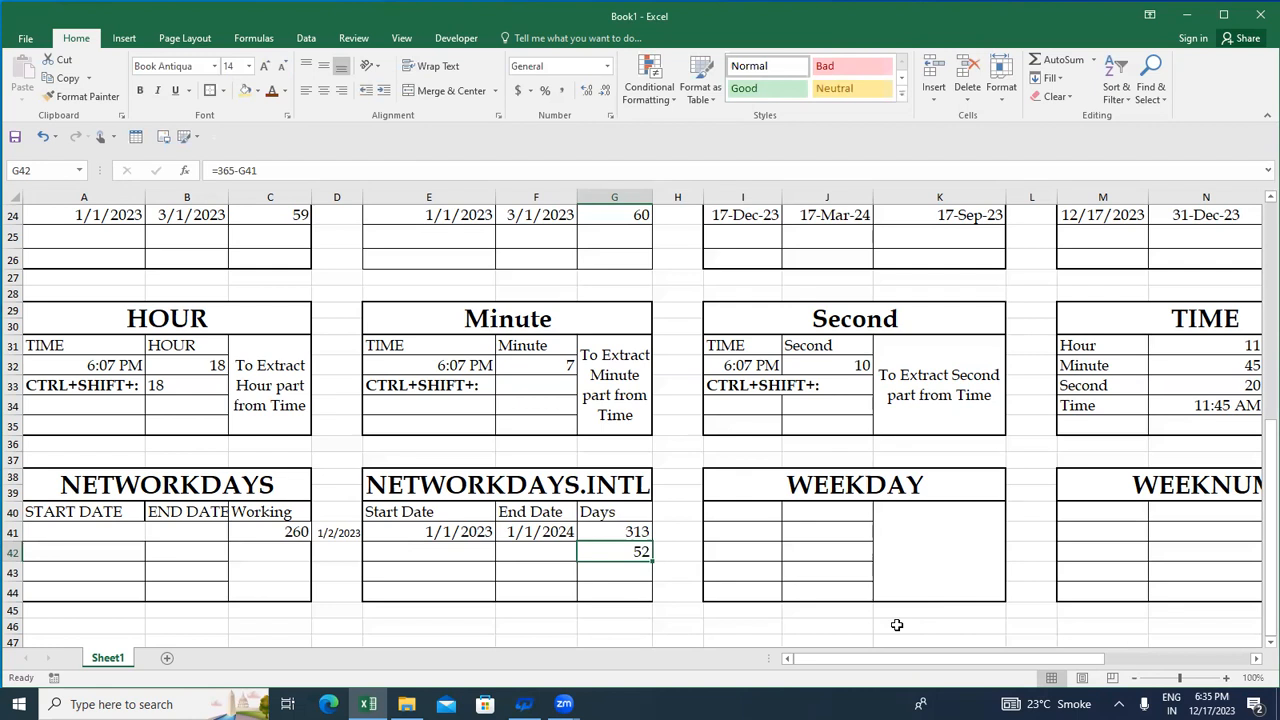
key("Delete")
- Enter 1/2/2023 as a holiday date in H41 beside the NETWORKDAYS.INTL table
key("Up")
key("Right")
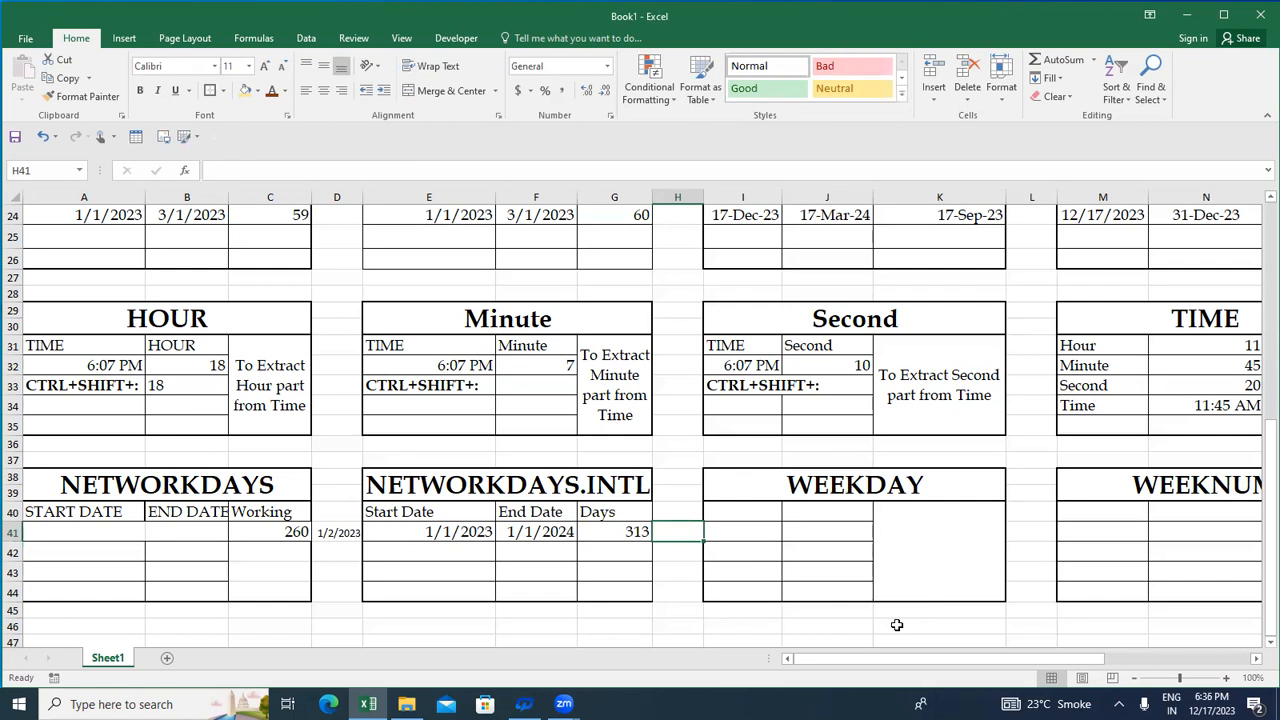
type("1/2/")
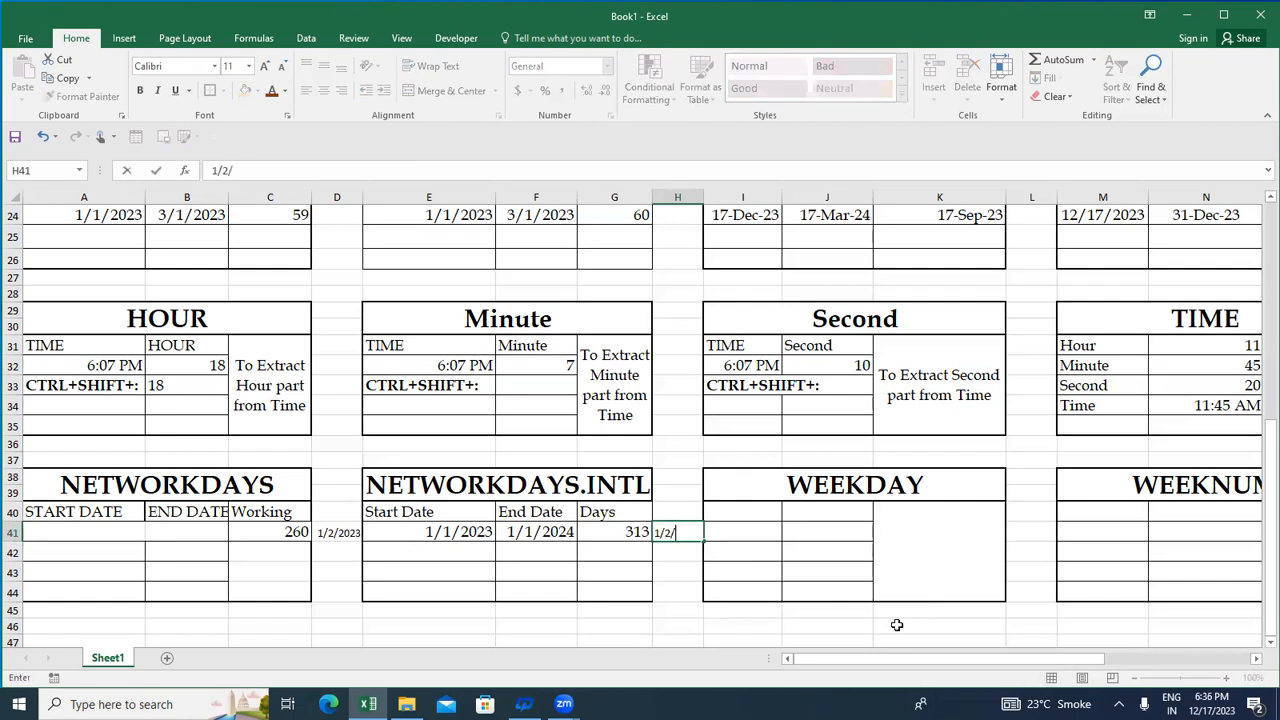
type("/")
key("BackSpace")
type("2023")
key("Return")
key("Up")
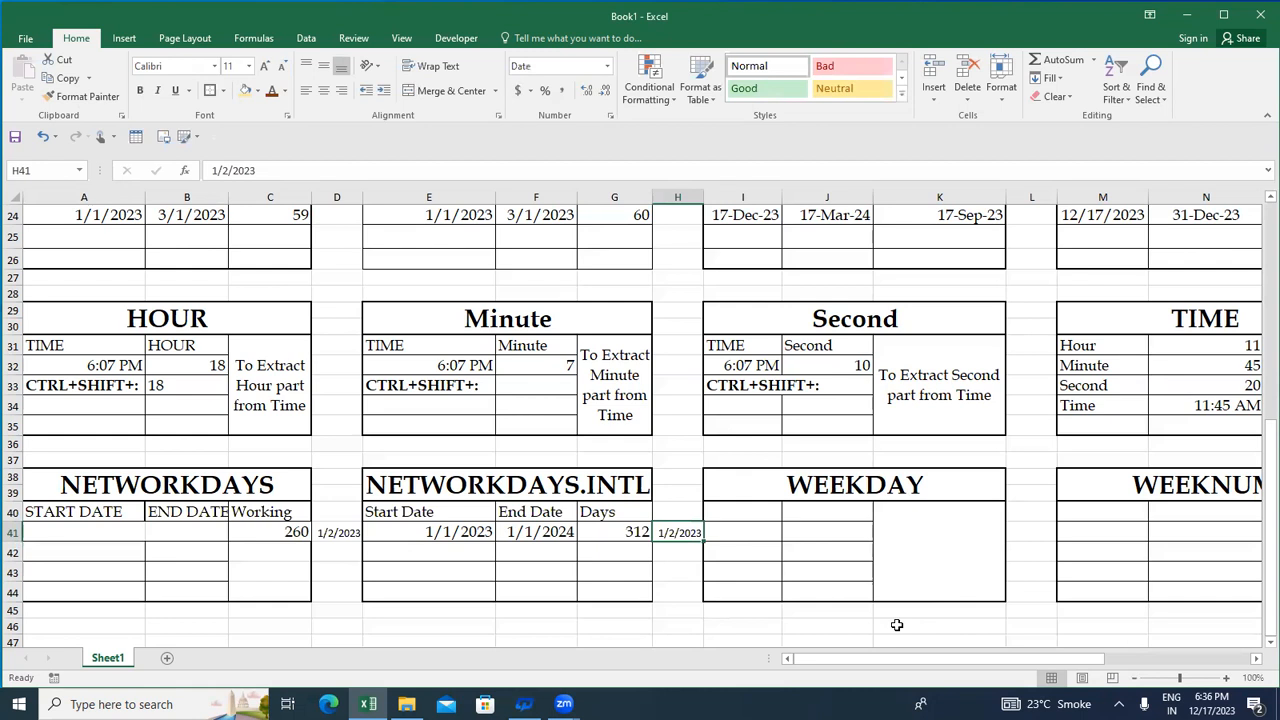
- Examine the NETWORKDAYS.INTL formula and result in G41 against the start date, end date and H41 holiday
key("Left")
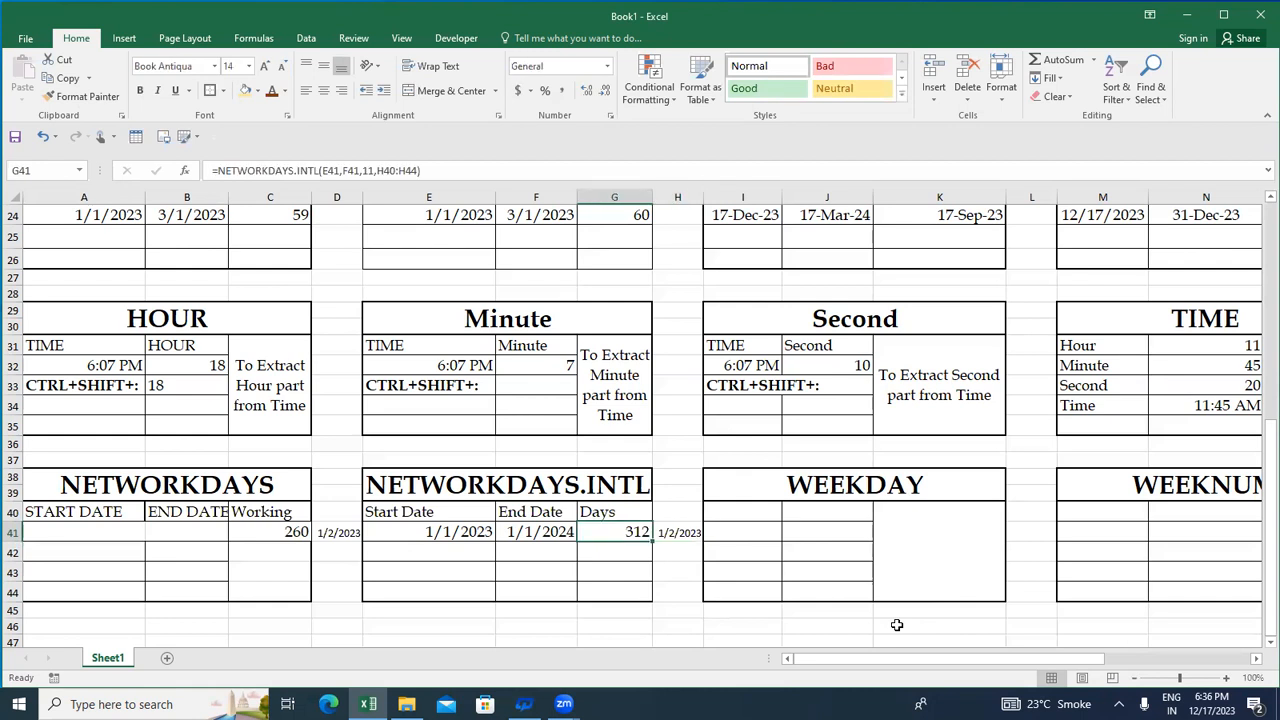
key("Up")
key("Down")
key("Down")
key("Right")
key("Down")
key("Up")
key("Left")
key("Left")
key("Left")
key("Up")
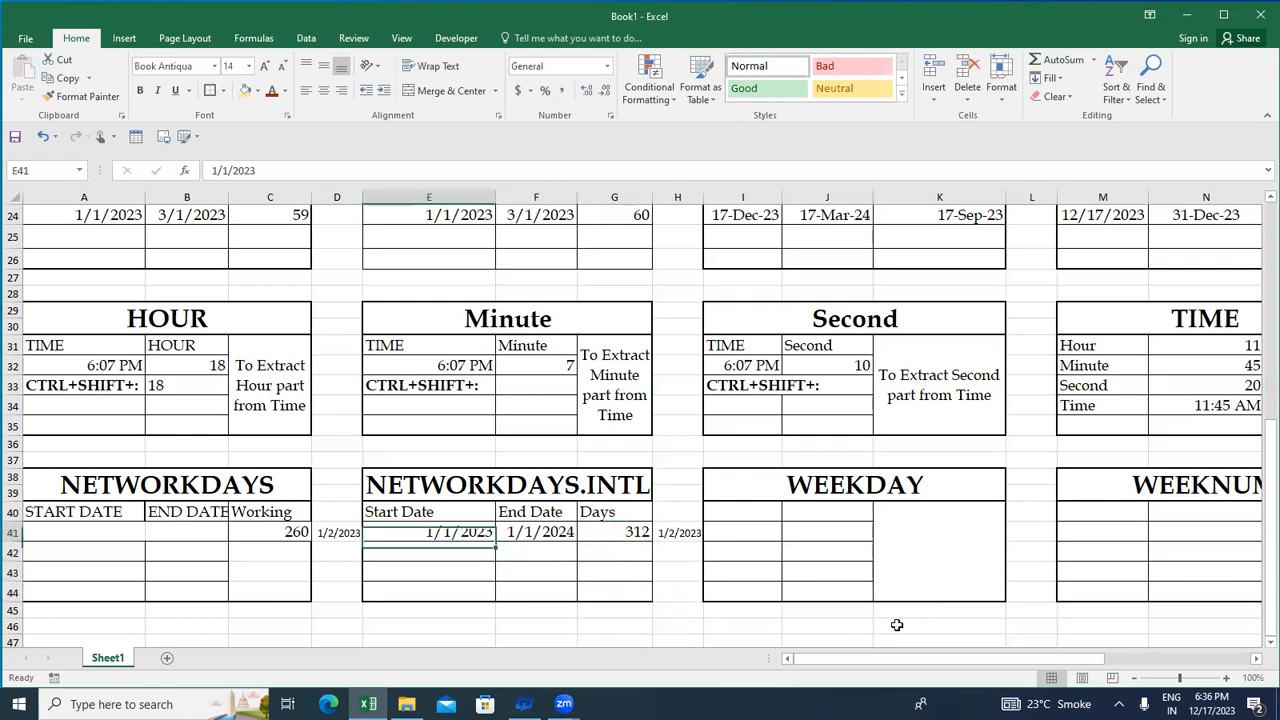
key("Right")
key("Right")
key("Right")
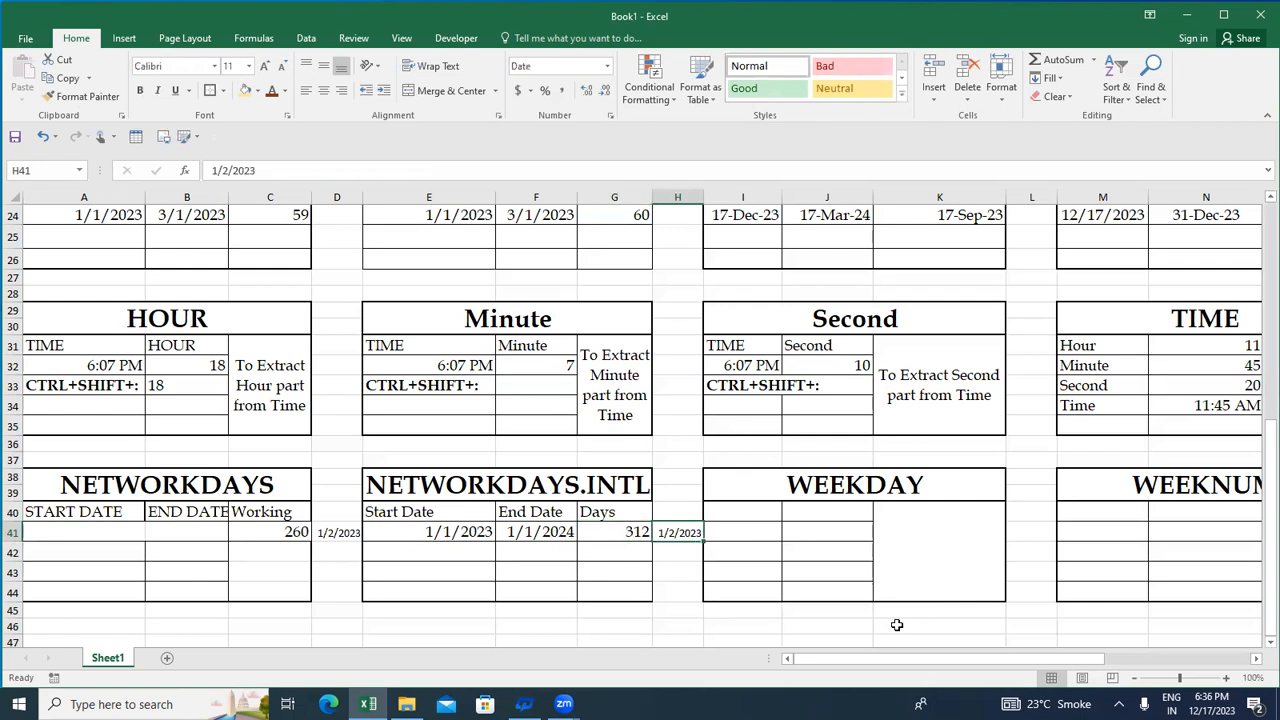
key("Left")
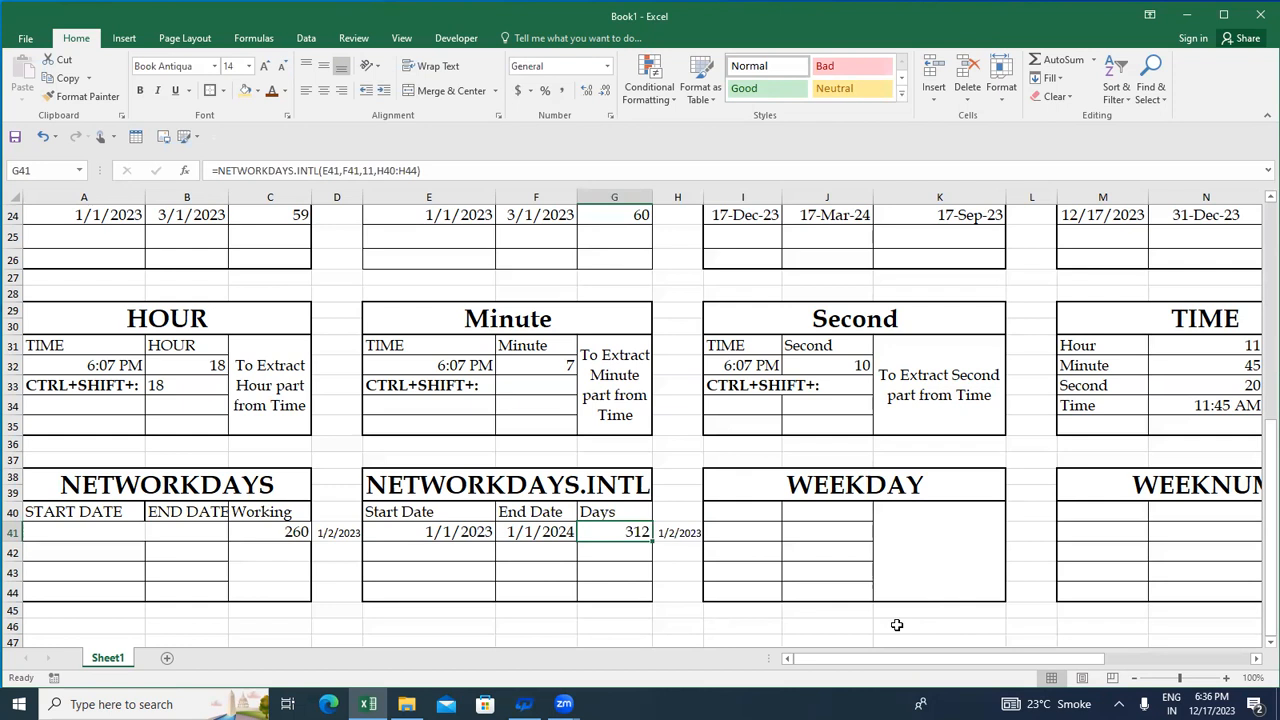
key("Right")
key("Up")
key("Left")
key("Up")
key("Left")
key("Right")
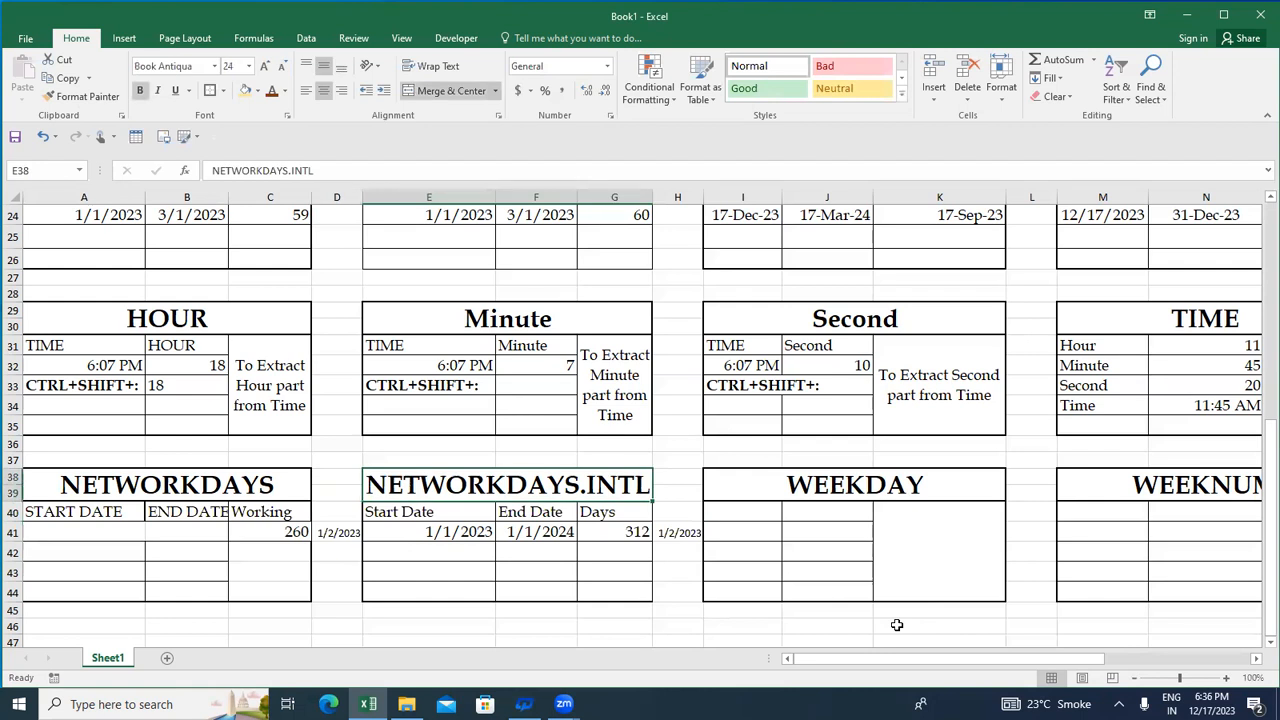
key("Right")
key("Left")
key("Down")
key("Right")
key("Up")
key("Right")
key("Right")
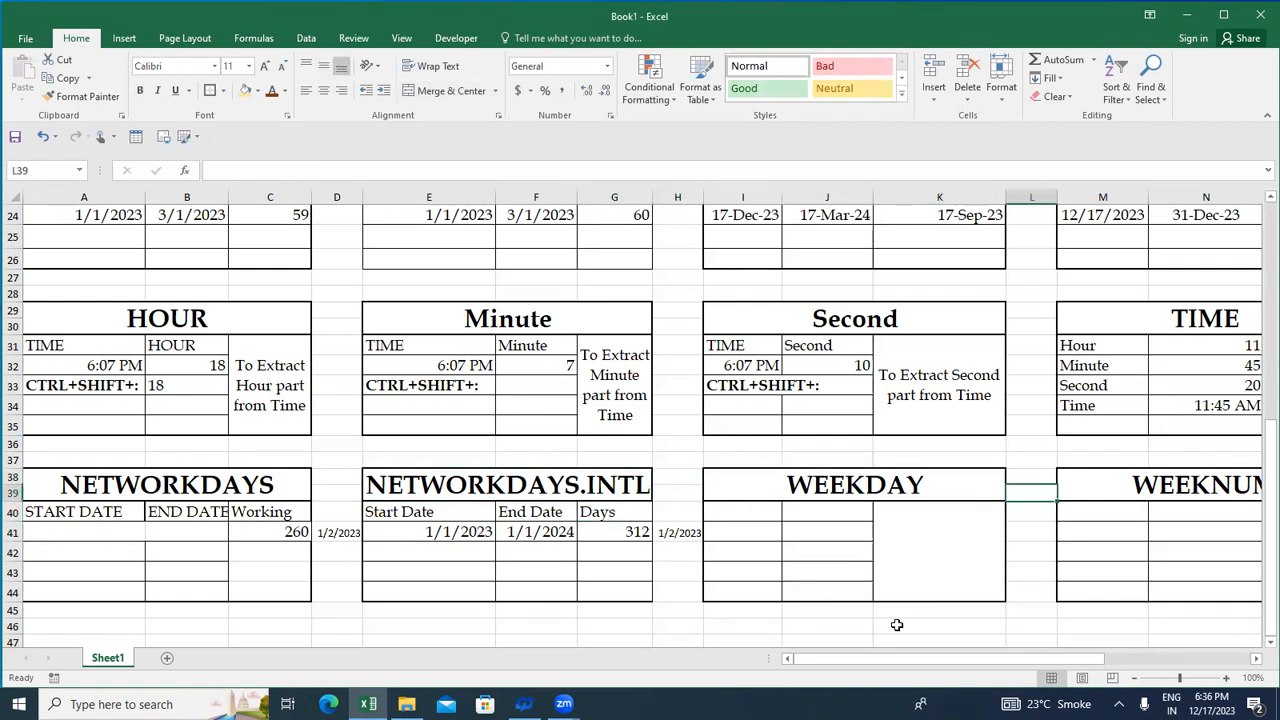
key("Left")
key("Right")
key("Right")
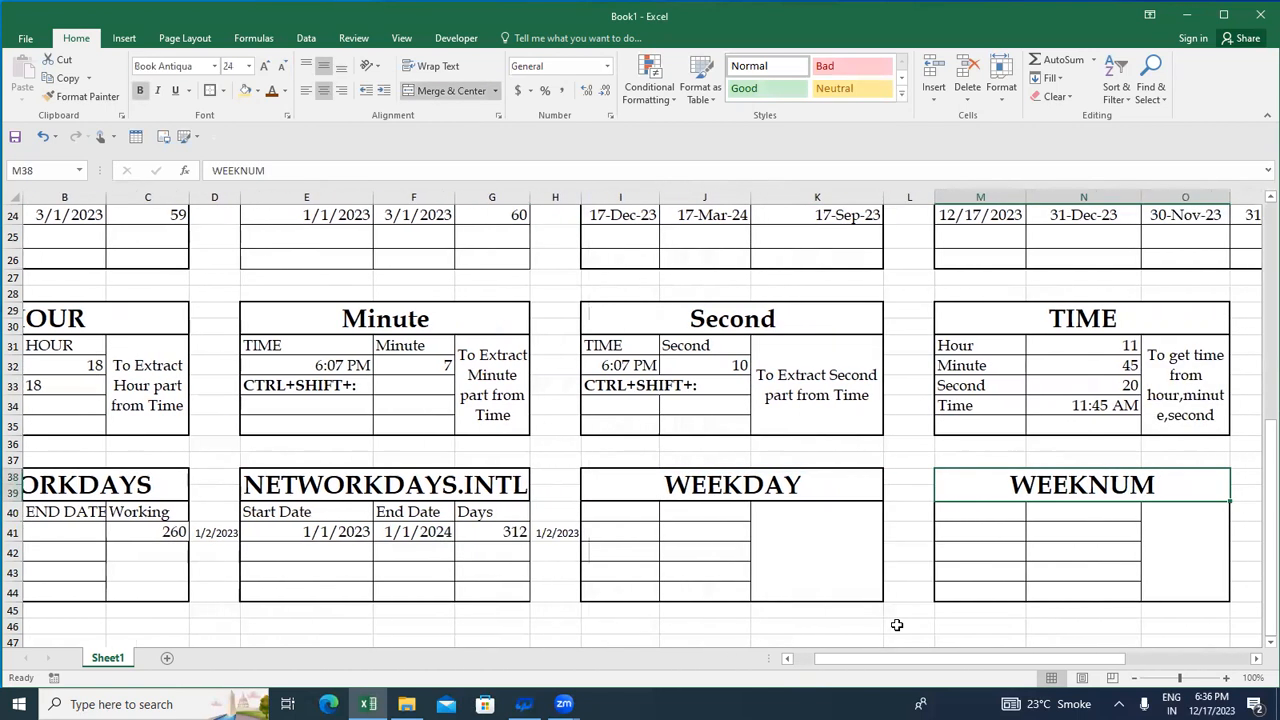
key("Left")
key("Left")
key("shift+Right")
key("shift+Right")
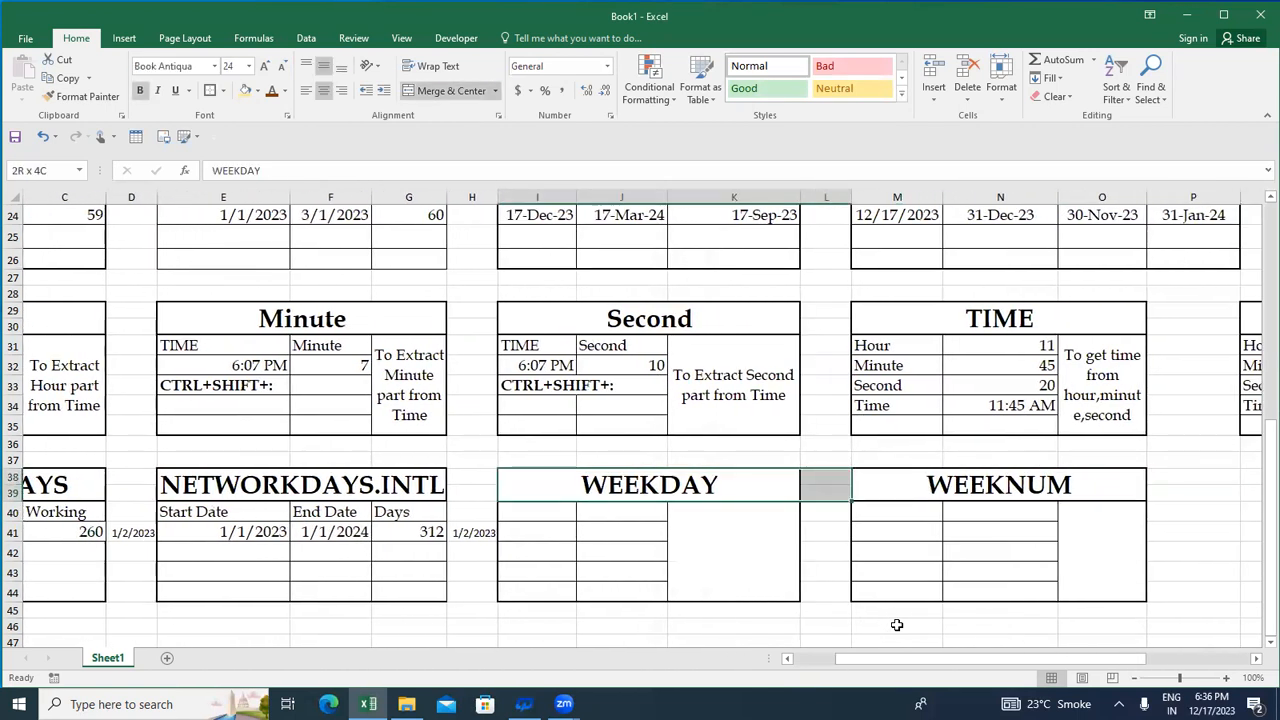
key("Down")
key("Down")
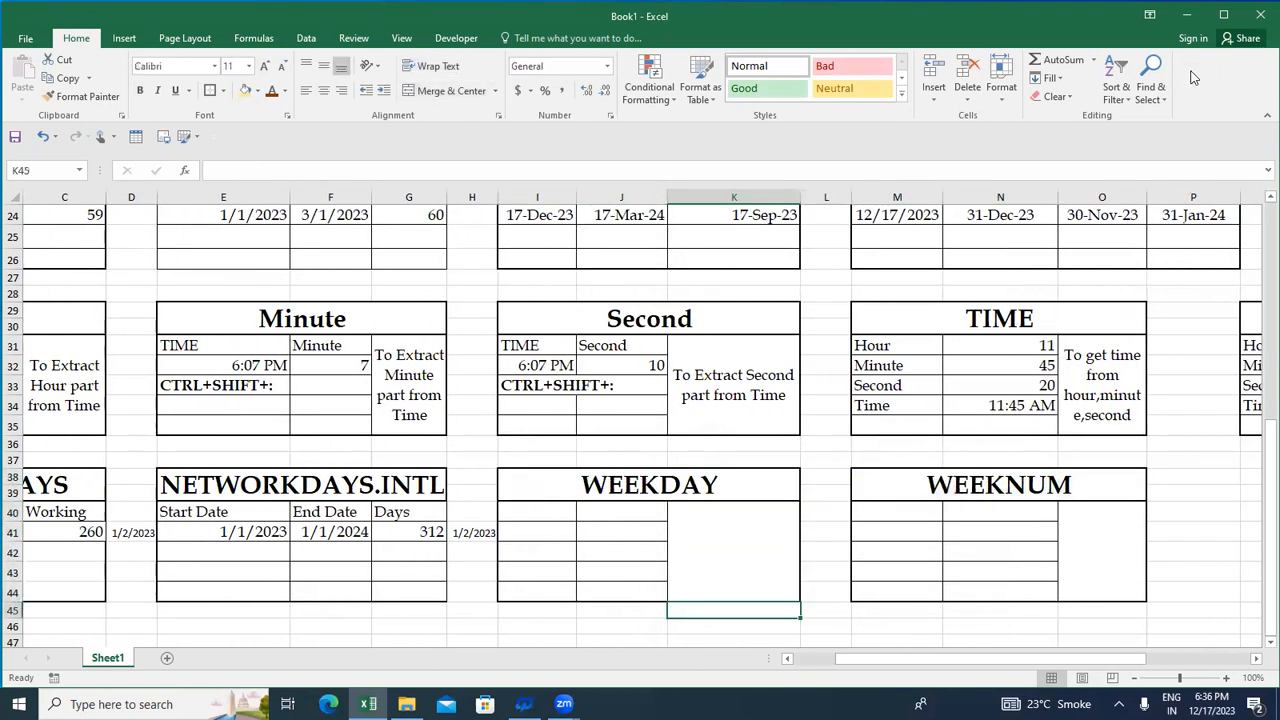